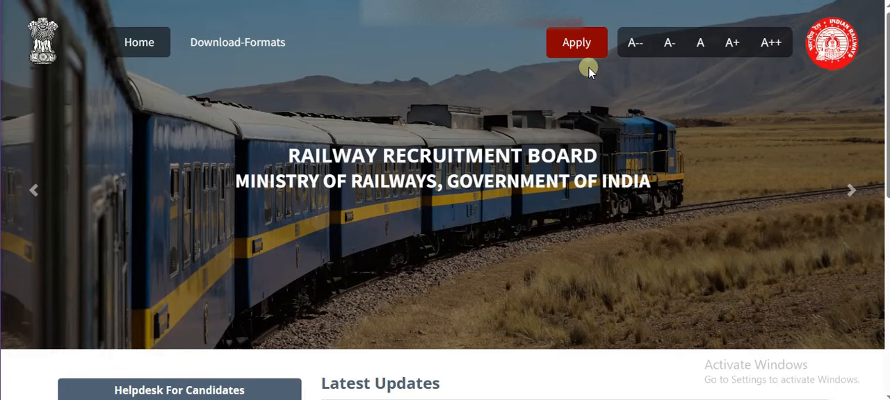
Begin creating an applicant account, reading the CEN No. 01/2024 instructions, accepting their declaration and proceeding to the registration form
click(564, 46)
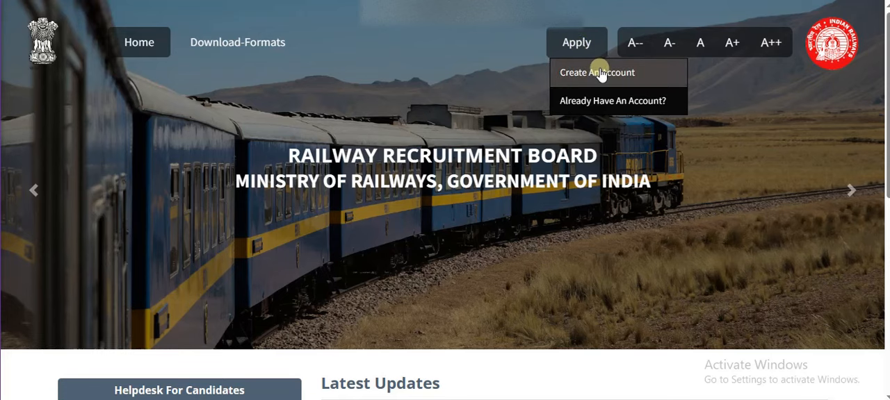
click(602, 75)
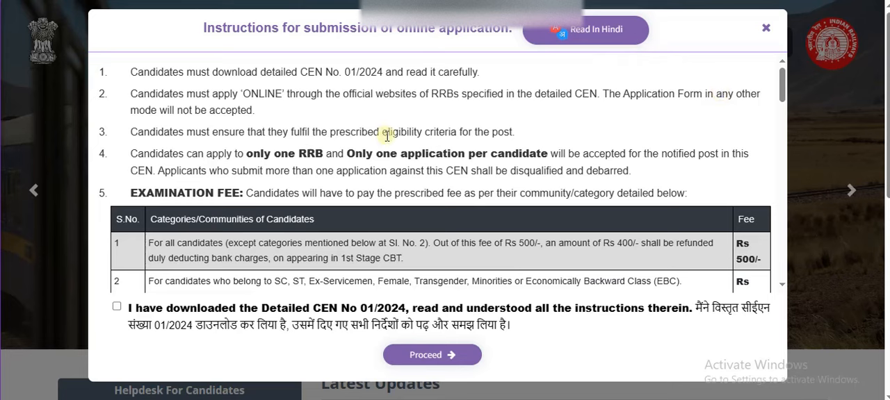
drag(247, 154, 325, 155)
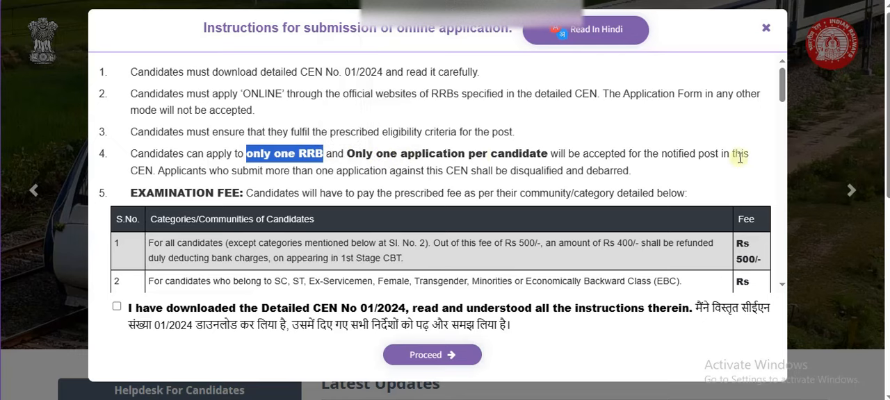
drag(781, 88, 781, 277)
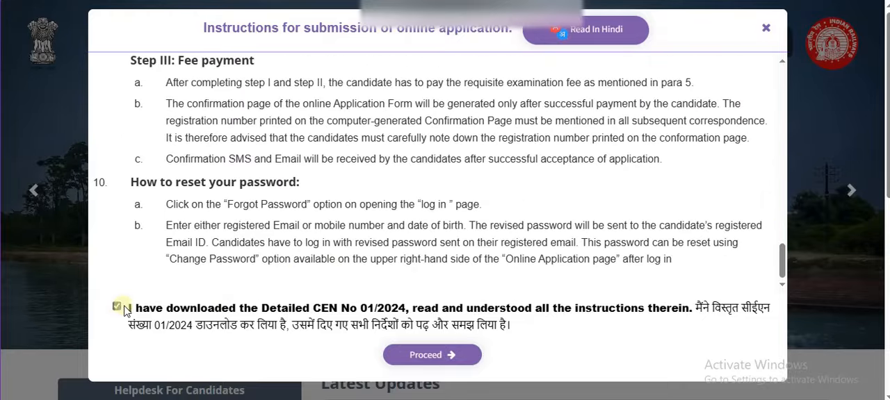
click(414, 357)
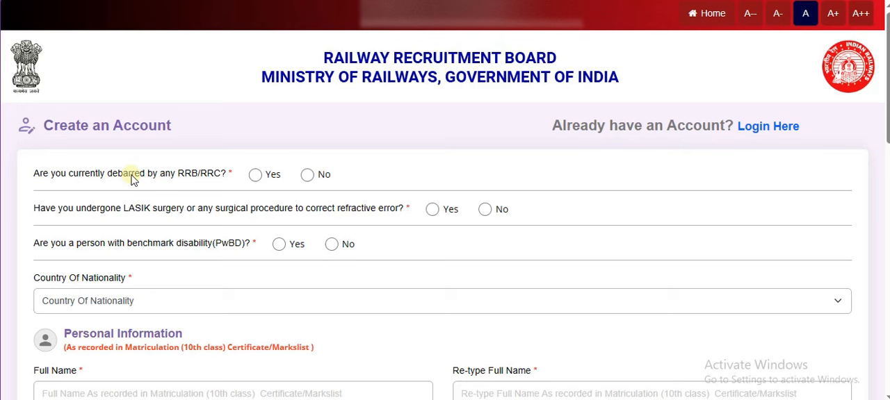
Answer No to the RRB/RRC debarment, LASIK surgery and benchmark disability questions on the enlarged form
key(ctrl+plus)
key(ctrl+plus)
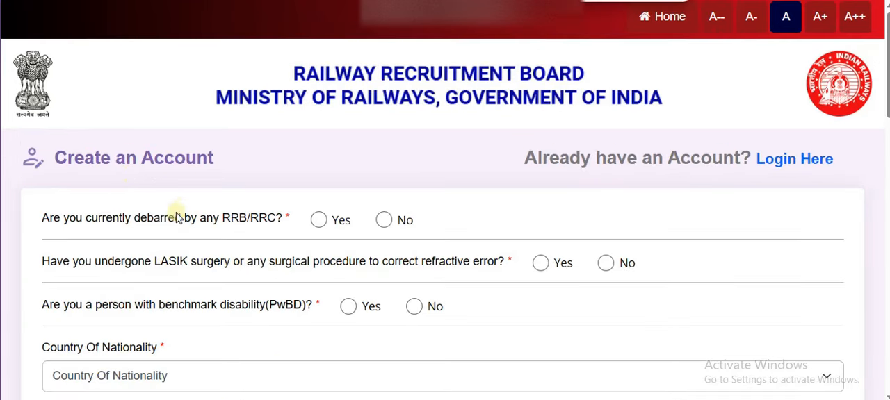
drag(135, 217, 180, 224)
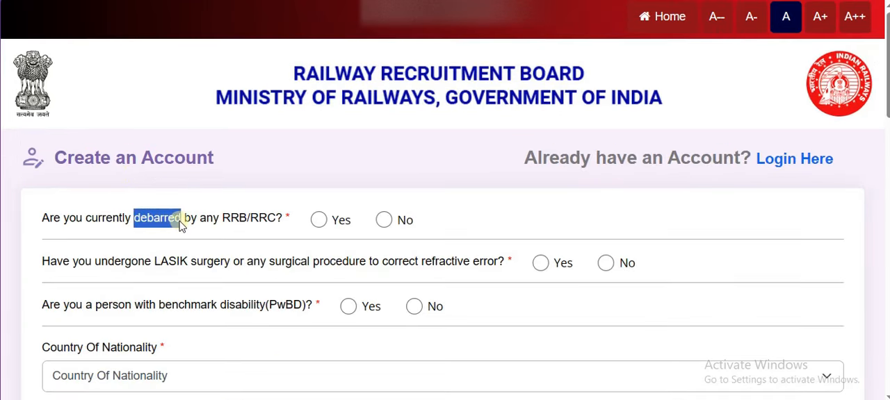
click(385, 221)
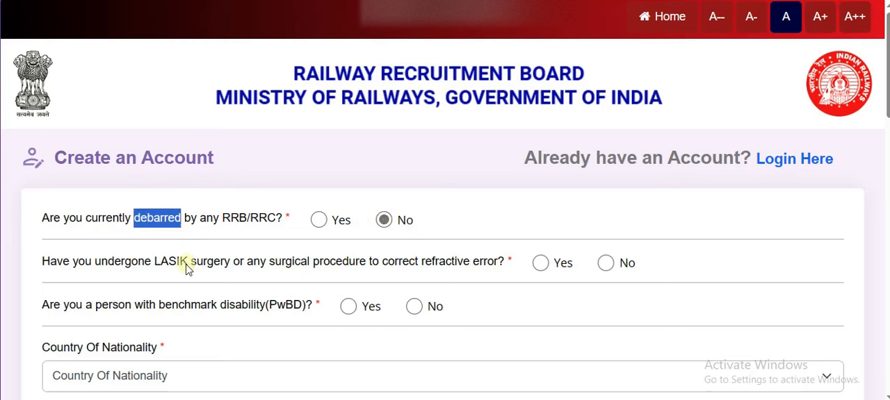
drag(161, 269, 219, 269)
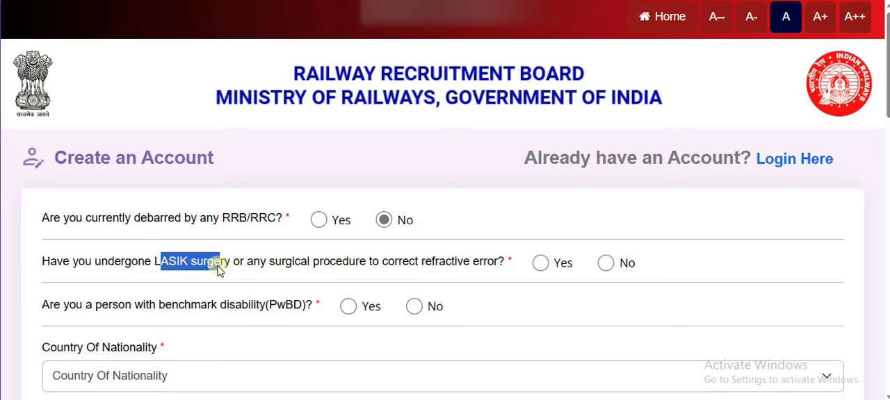
click(604, 269)
click(542, 264)
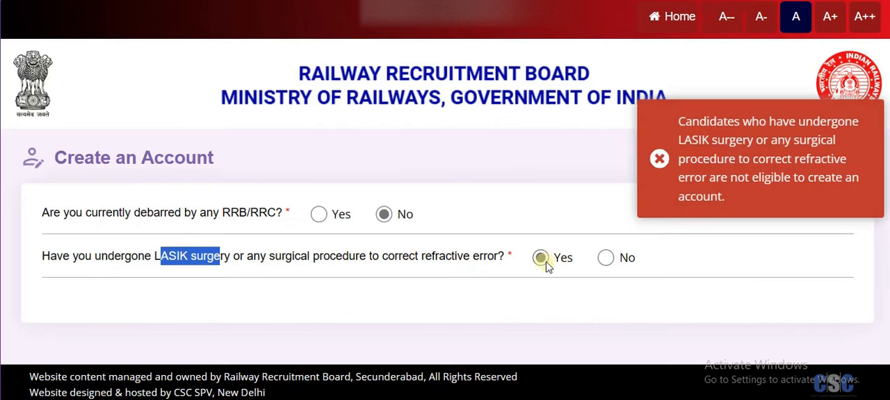
click(608, 266)
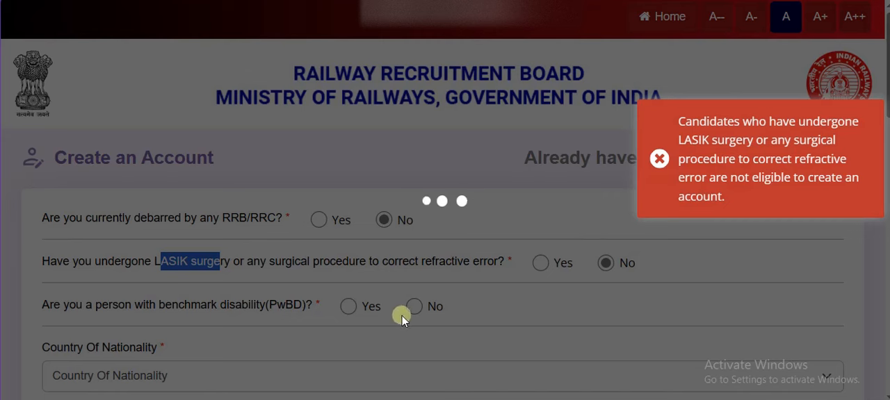
click(658, 161)
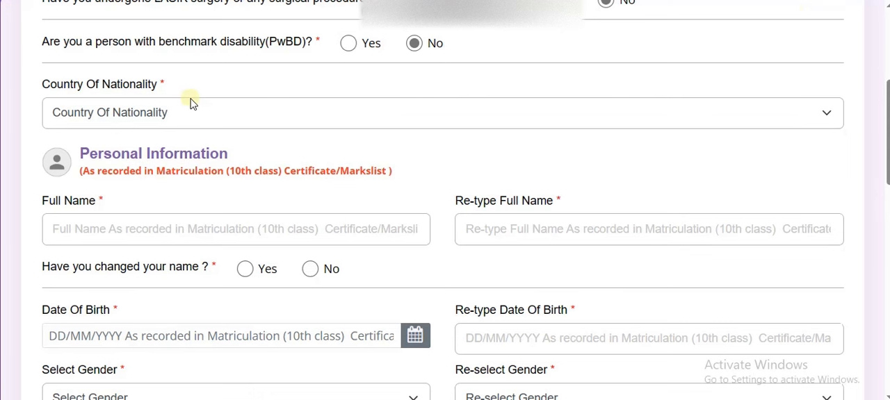
Set the country of nationality to India and answer No to the name-change question
click(172, 114)
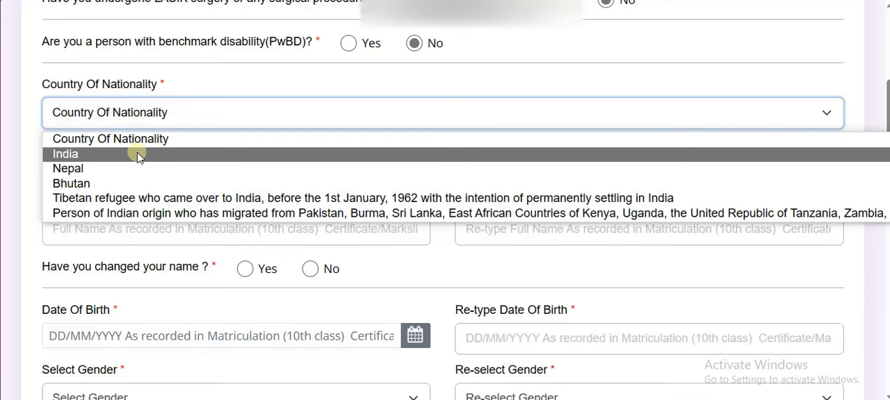
click(138, 155)
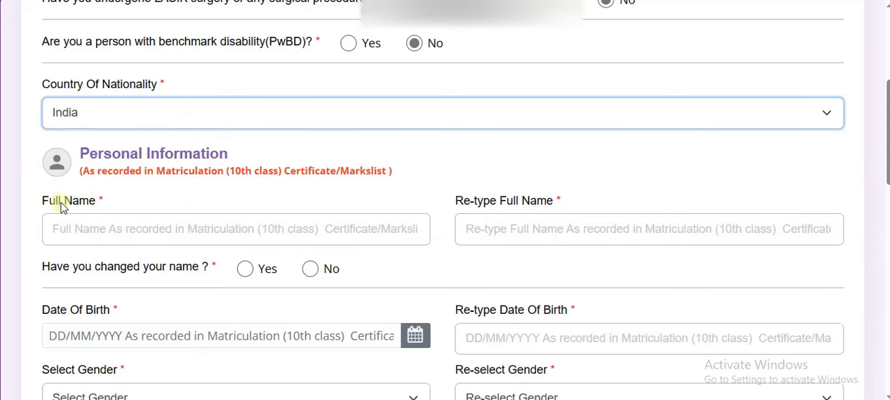
drag(62, 201, 101, 207)
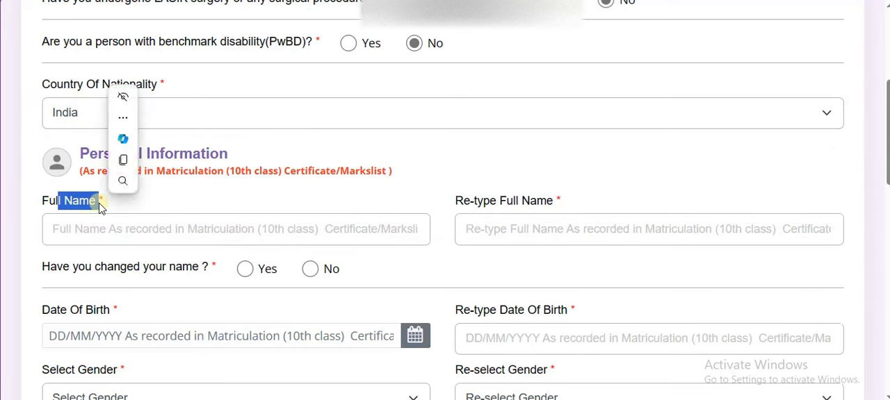
click(360, 183)
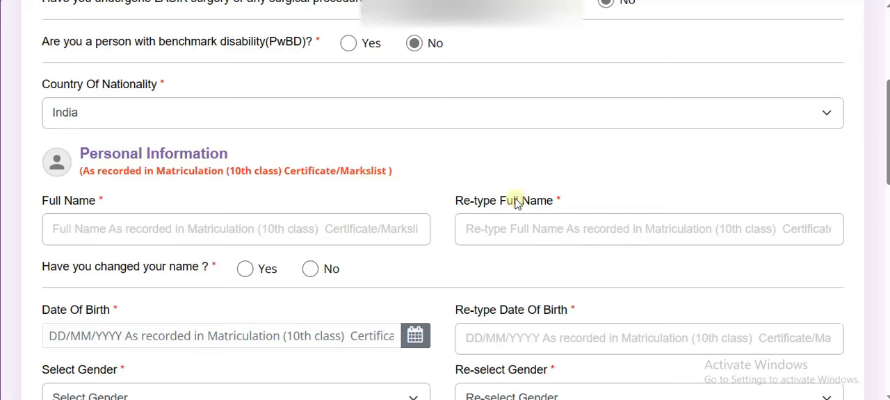
drag(513, 201, 572, 203)
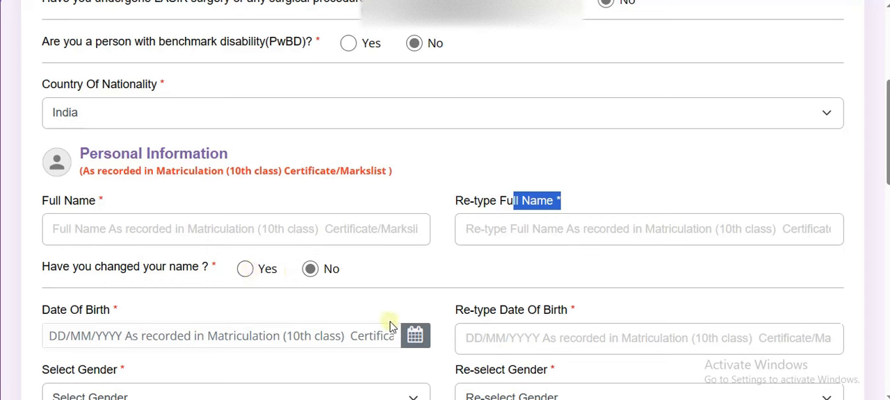
Set the candidate's gender to Male in the personal information section
scroll(445, 200, down, 3)
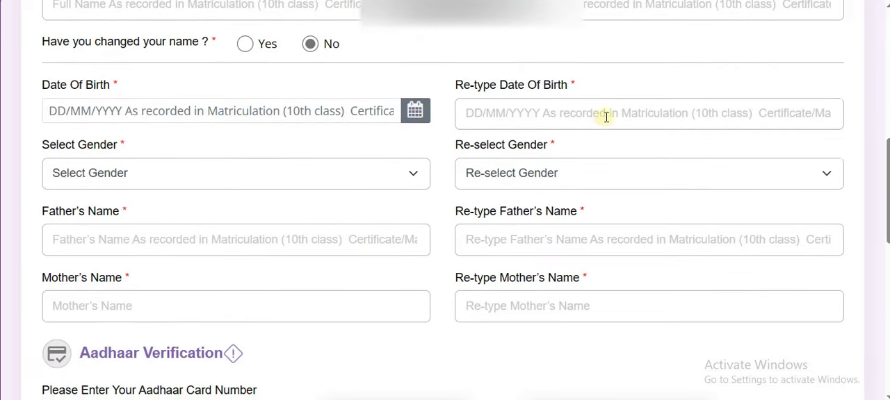
click(417, 173)
click(234, 214)
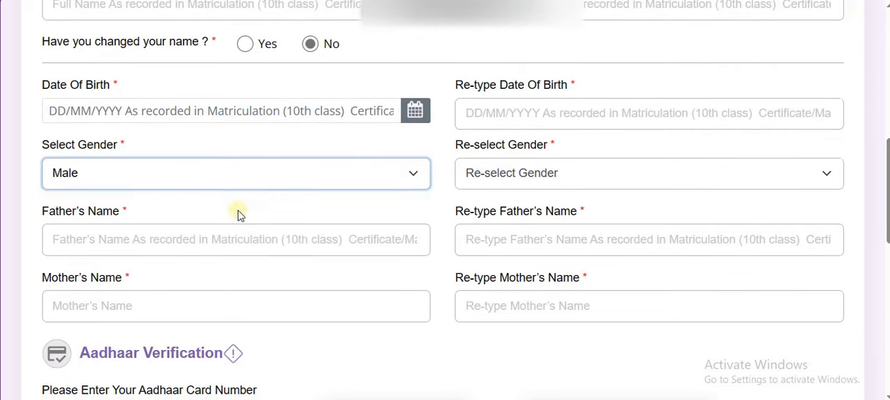
click(543, 178)
click(542, 178)
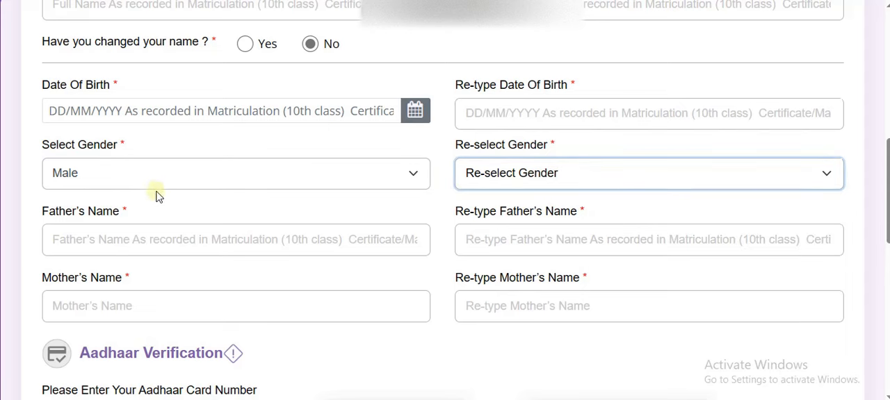
Look over the father's and mother's name fields and the Aadhaar card number verification section
drag(93, 201, 119, 212)
click(93, 280)
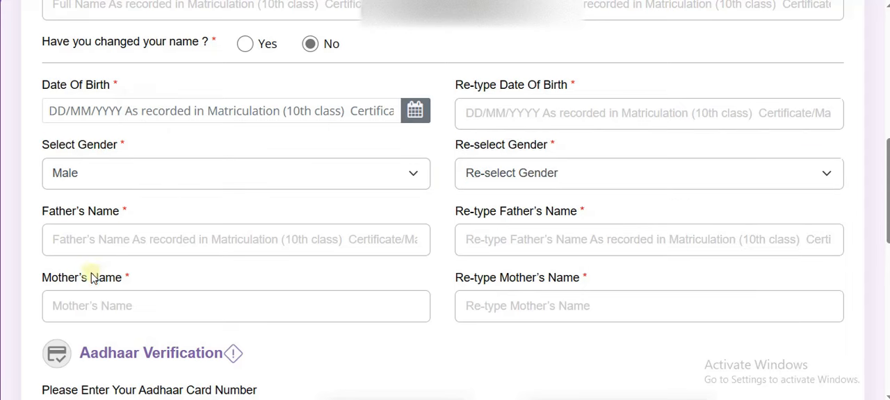
drag(91, 280, 99, 281)
click(332, 353)
drag(886, 178, 887, 243)
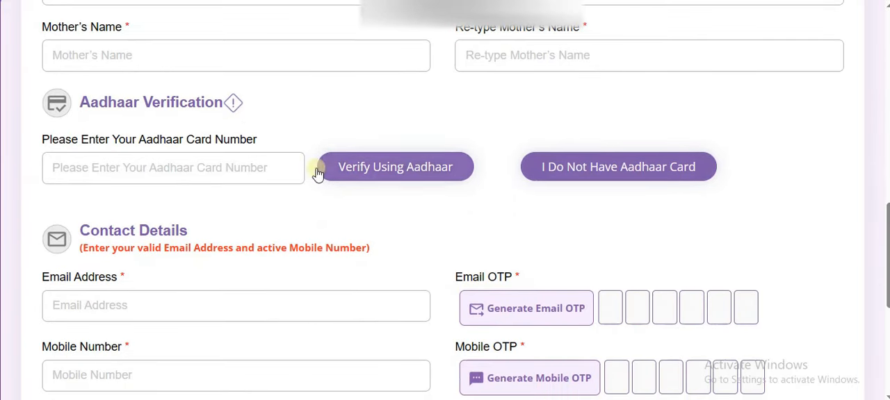
drag(120, 142, 242, 146)
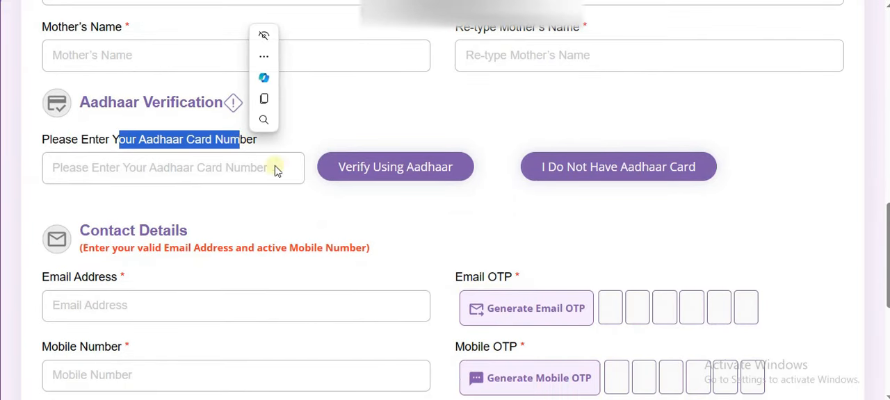
click(403, 171)
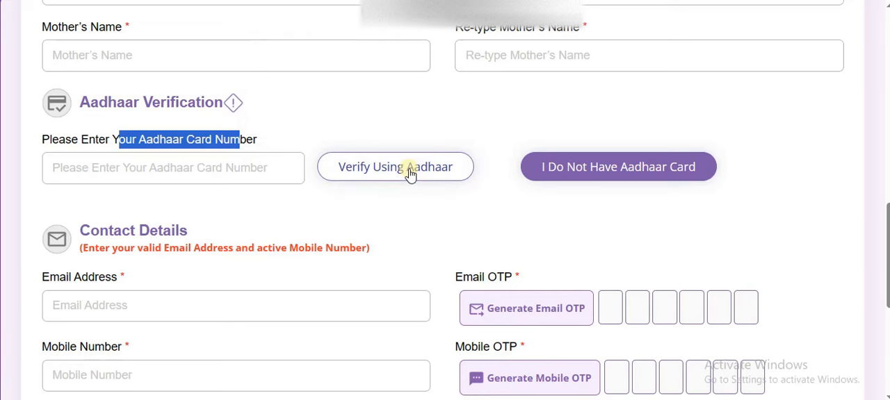
Open the notice for candidates without an Aadhaar card, read its validation and privacy advice, and close it
click(585, 172)
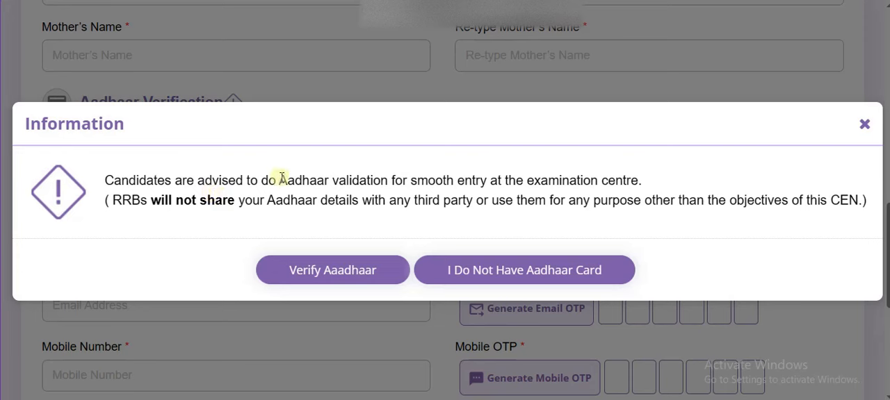
drag(279, 180, 433, 184)
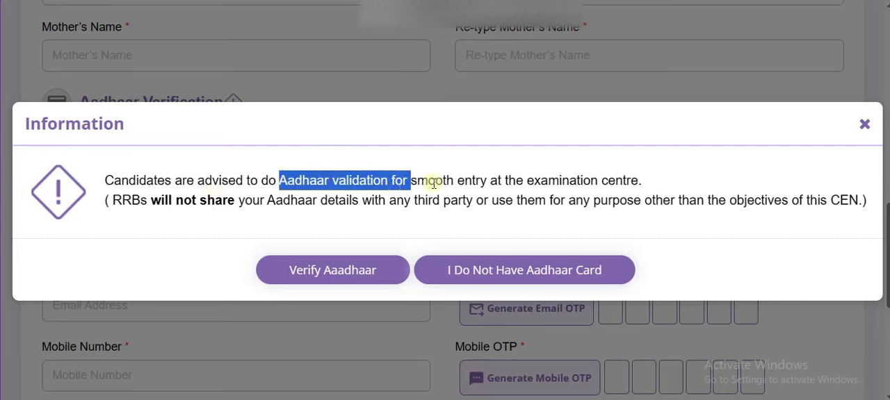
click(800, 2)
click(595, 158)
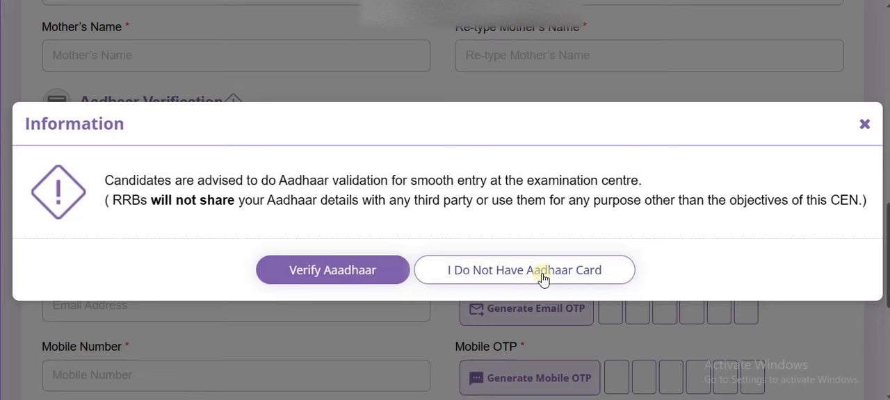
drag(237, 200, 362, 201)
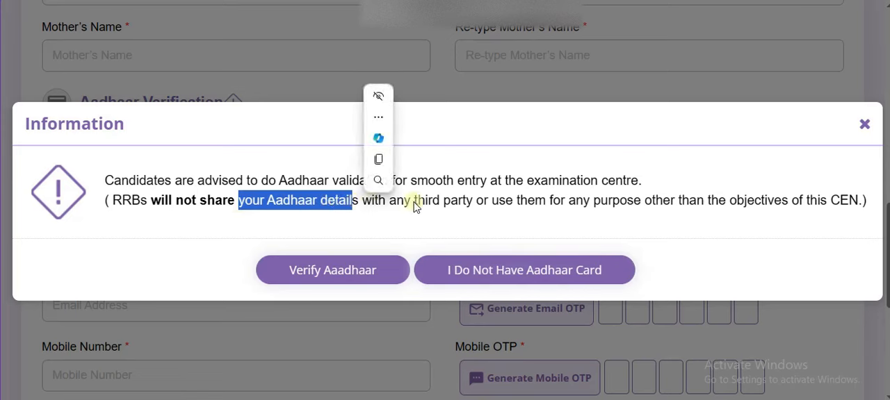
click(864, 125)
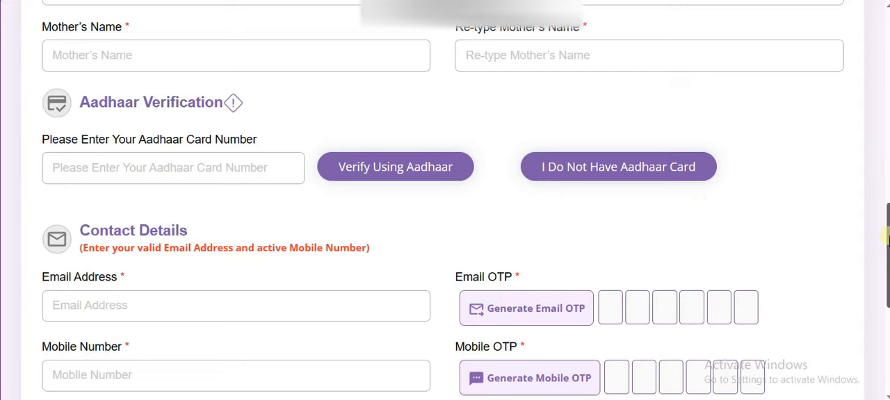
Review the contact details, OTP fields and password composition rules, and refresh the captcha
scroll(881, 237, down, 1)
scroll(734, 233, down, 3)
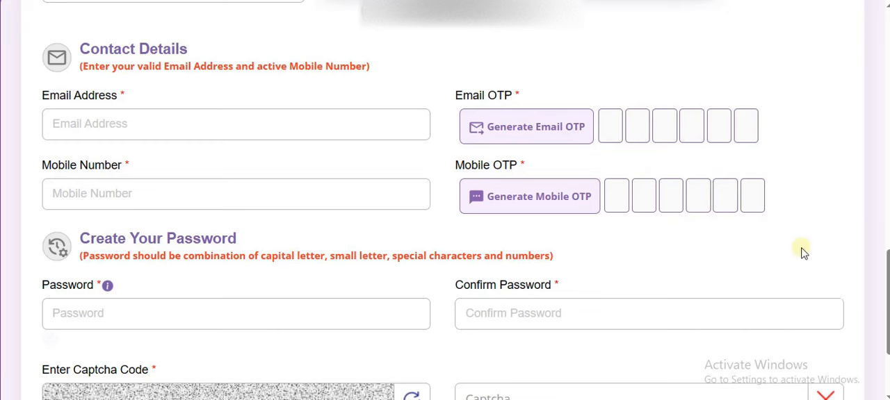
drag(883, 271, 886, 324)
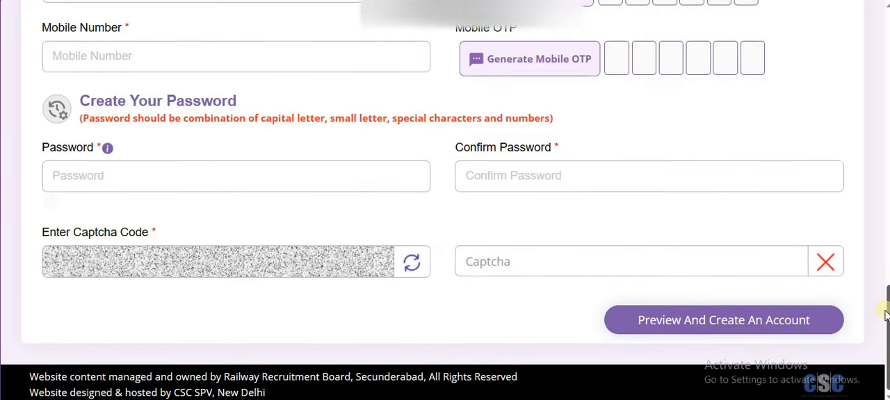
drag(204, 118, 530, 122)
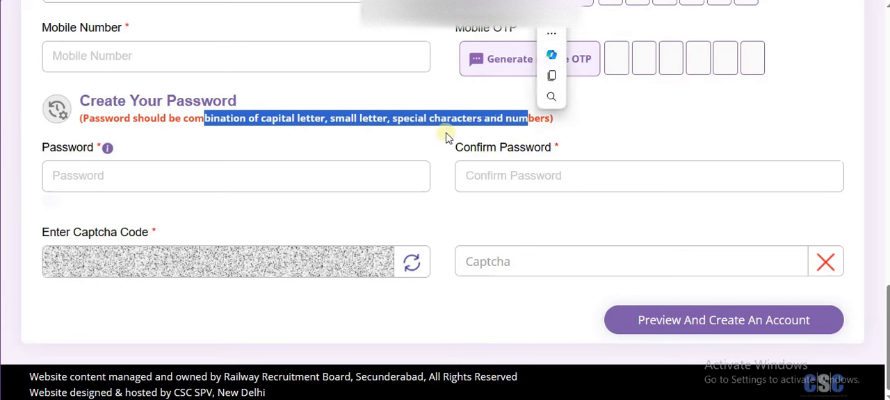
click(413, 143)
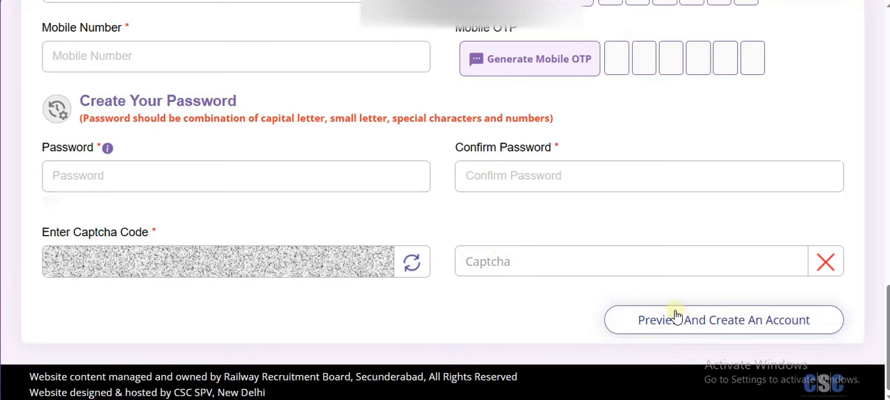
click(411, 262)
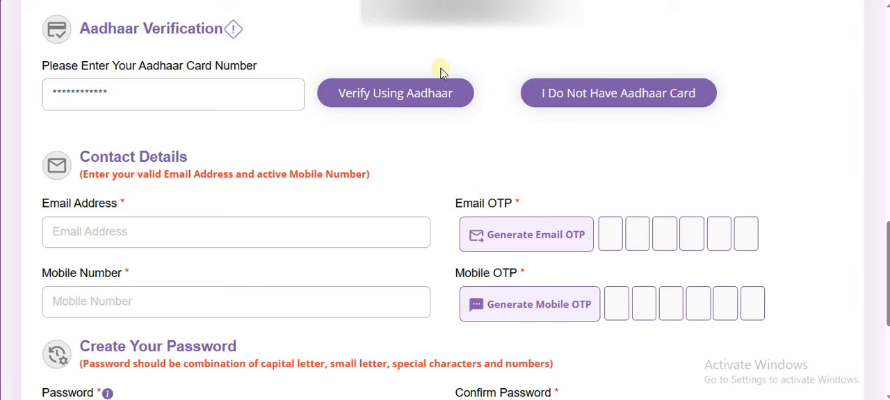
Start verification with the candidate's Aadhaar card number and review the matriculation and Aadhaar detail sections
click(414, 97)
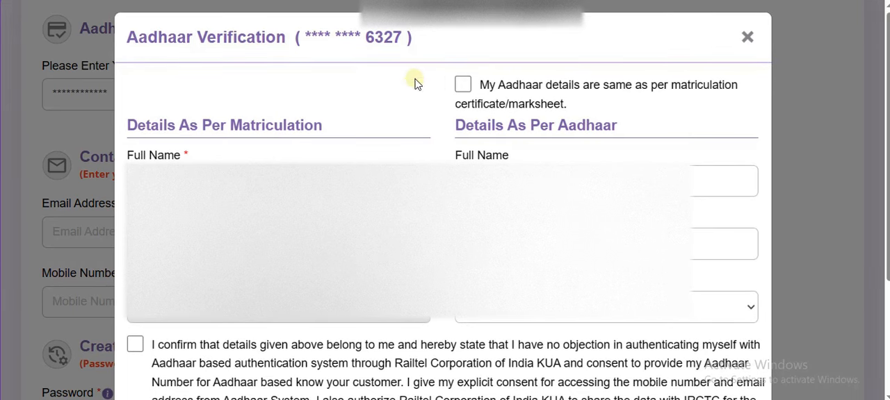
drag(161, 128, 278, 229)
click(585, 127)
drag(611, 127, 461, 131)
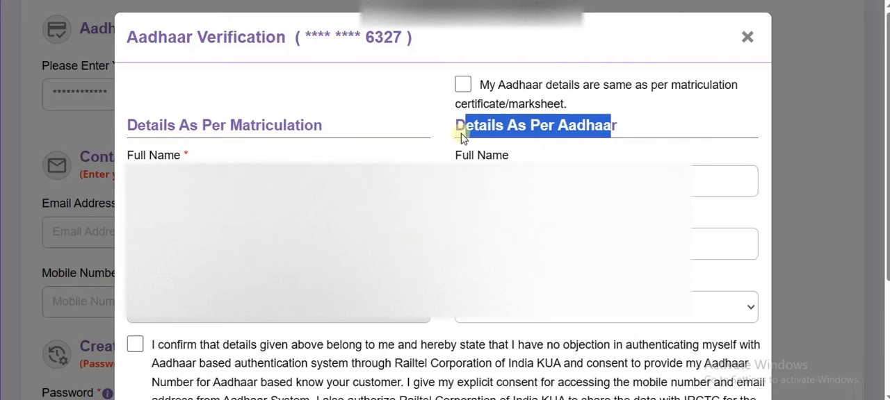
Declare that the Aadhaar details are the same as per the matriculation certificate/marksheet and check the Full Name entry under Details As Per Aadhaar
click(495, 159)
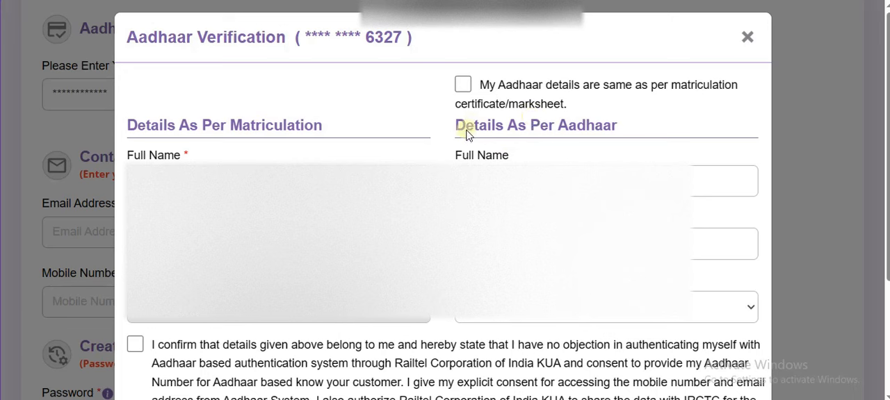
triple_click(670, 96)
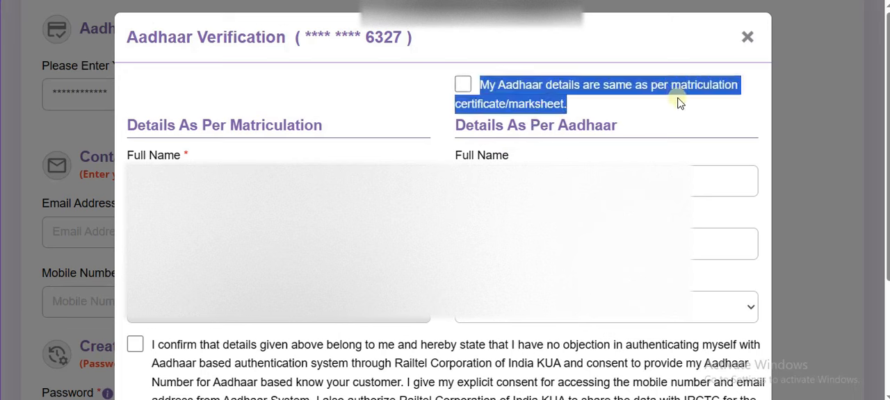
click(463, 87)
click(534, 145)
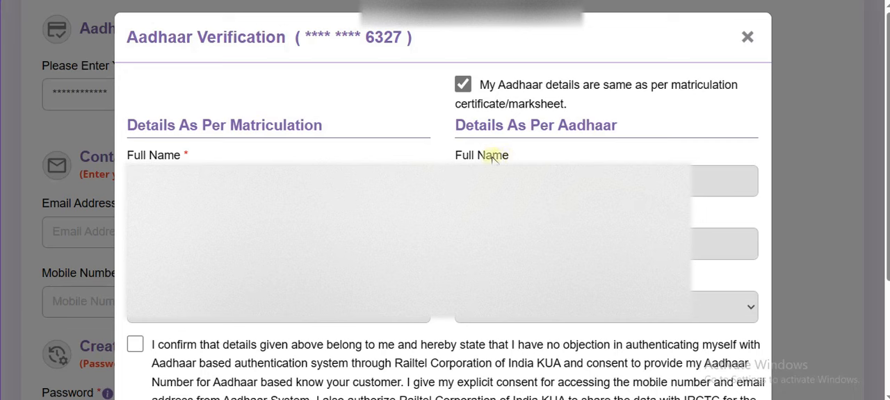
drag(470, 156, 502, 157)
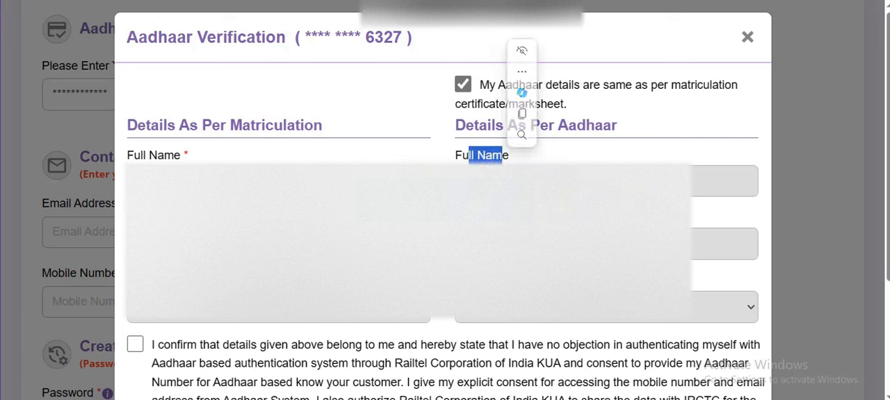
click(503, 210)
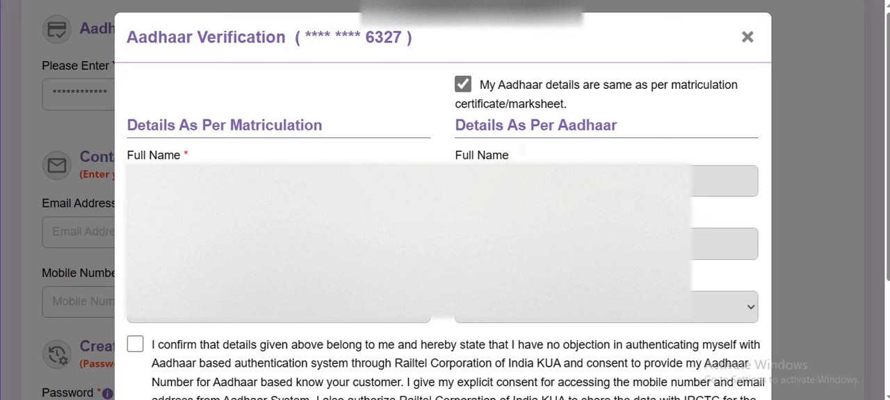
Confirm the candidate's details, consent to Aadhaar-based authentication, and verify the Aadhaar
click(135, 345)
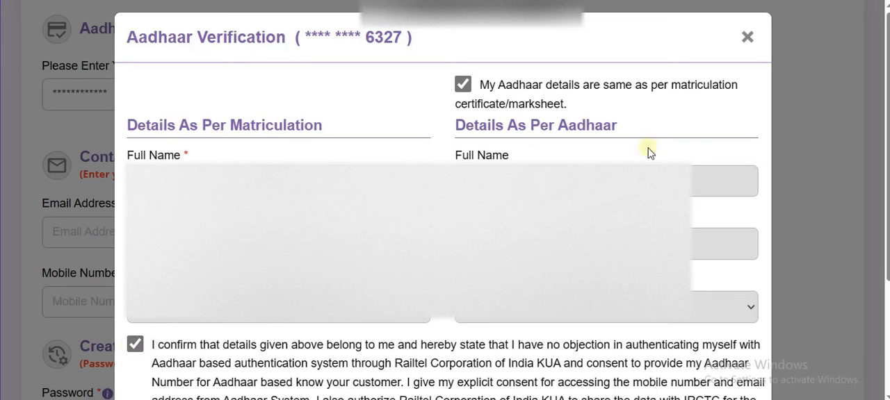
scroll(798, 4, down, 3)
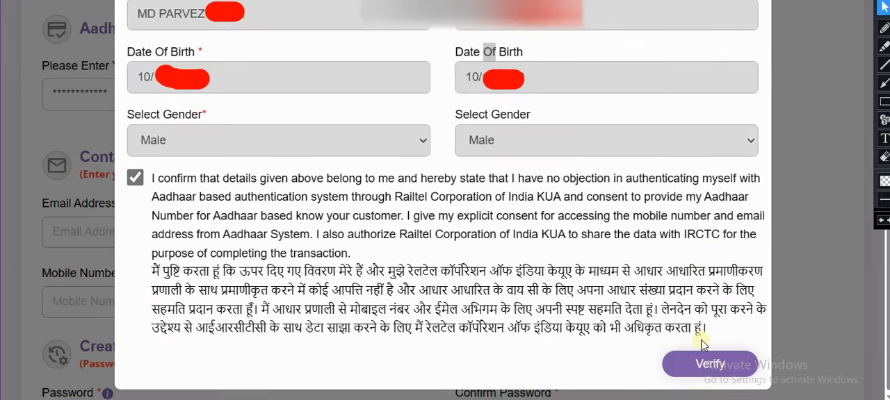
click(716, 368)
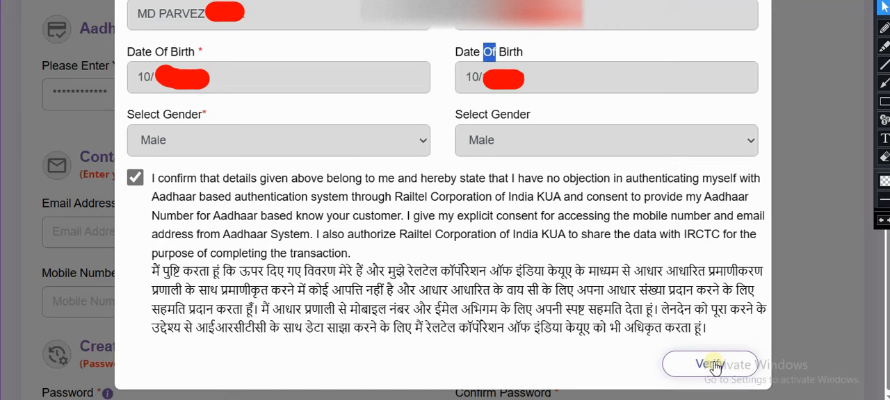
click(715, 367)
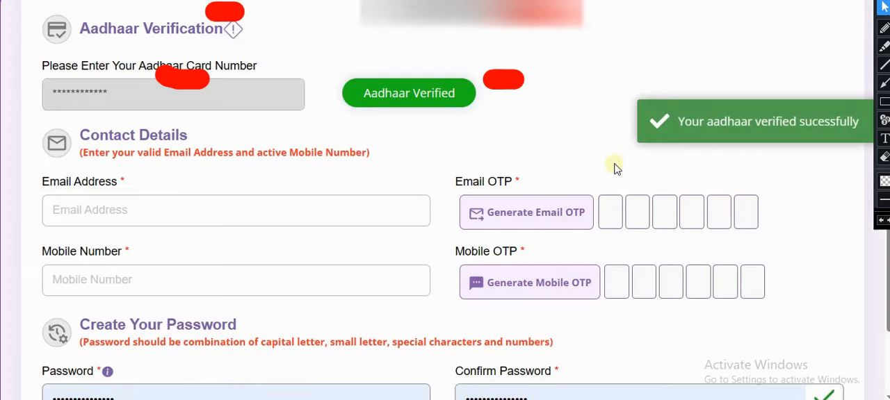
click(883, 1)
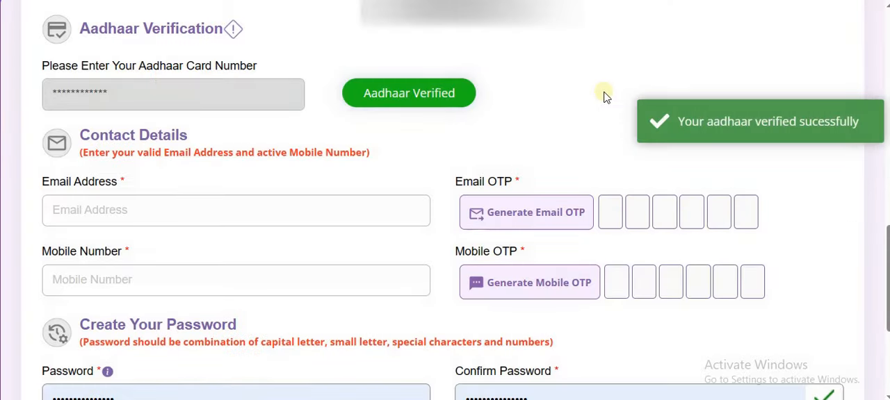
Check the email address field, then review the registration preview and account sign-in page in the scanned PDF guide
drag(66, 180, 114, 187)
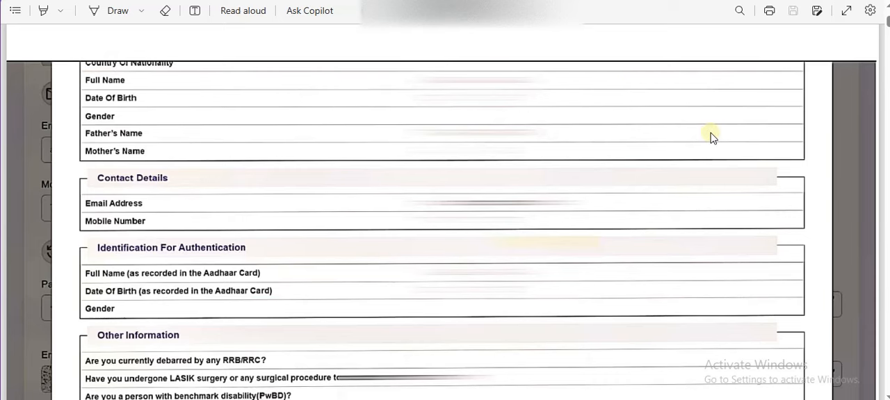
scroll(710, 138, down, 3)
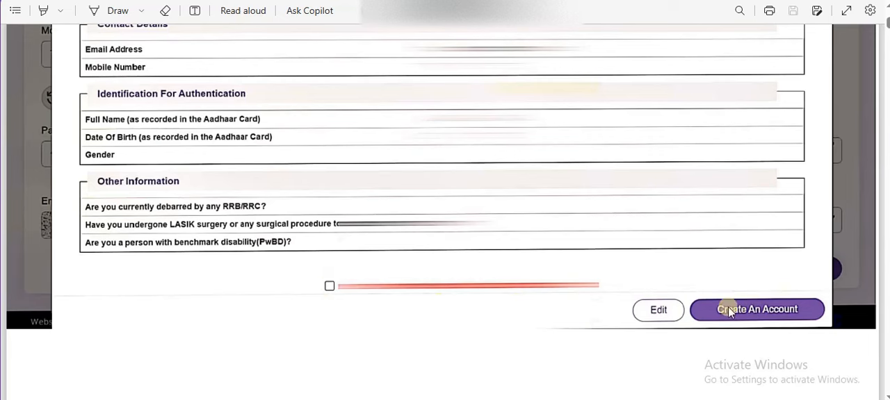
scroll(560, 240, down, 10)
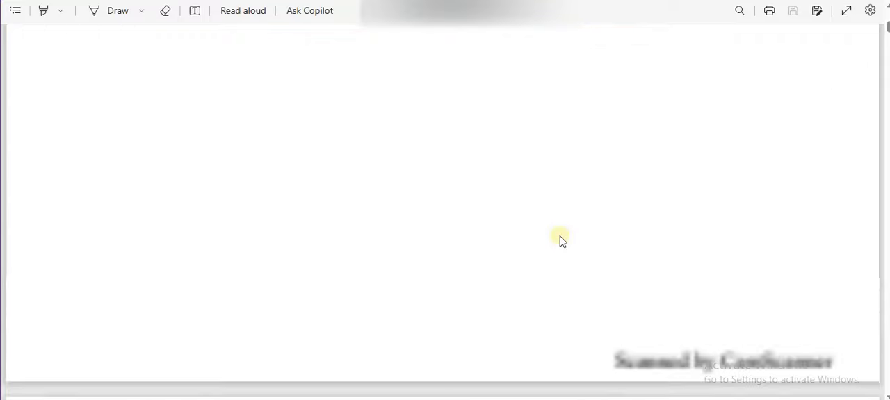
scroll(559, 236, down, 4)
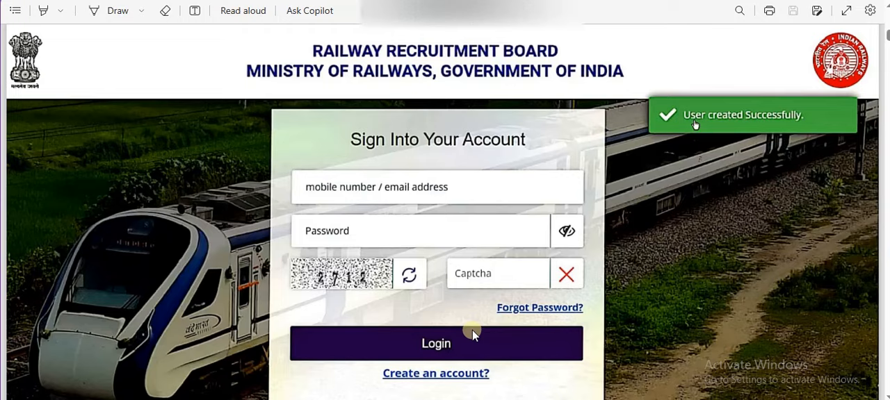
Read the guide's application instructions, RRB choice list, post selection and personal details pages
scroll(464, 332, down, 10)
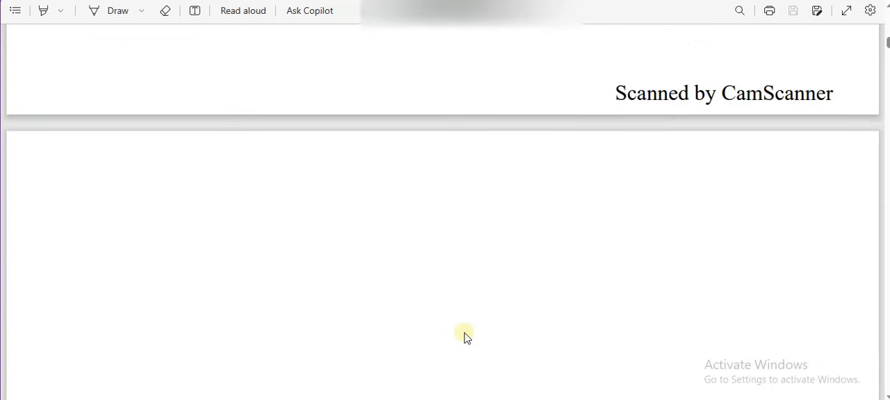
scroll(464, 338, down, 5)
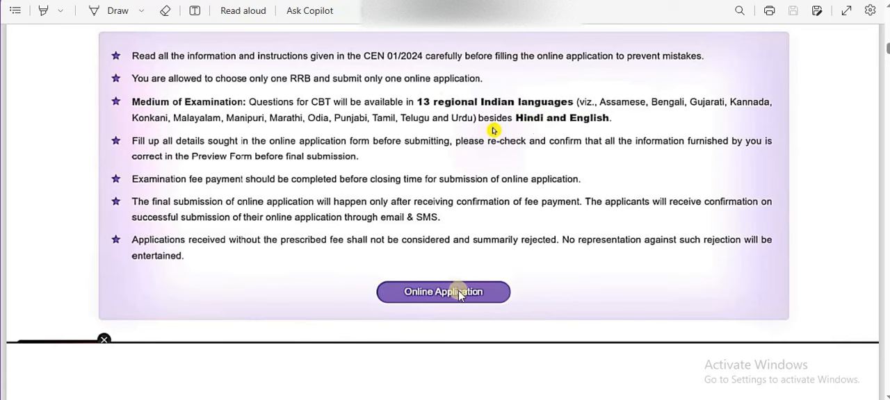
scroll(459, 295, down, 10)
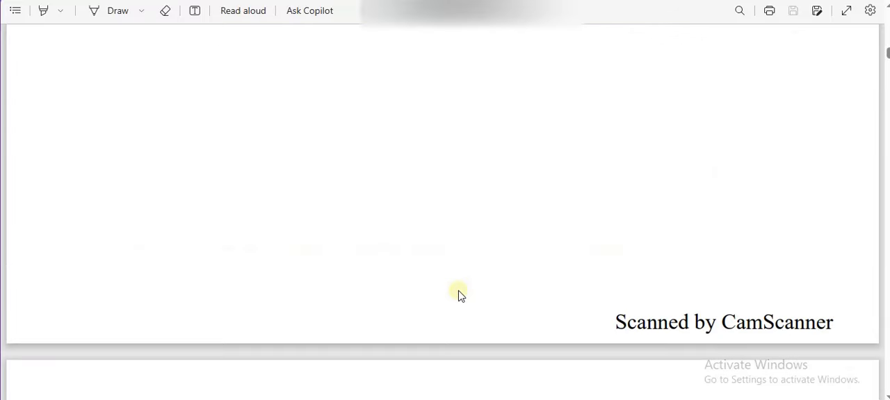
scroll(458, 295, down, 5)
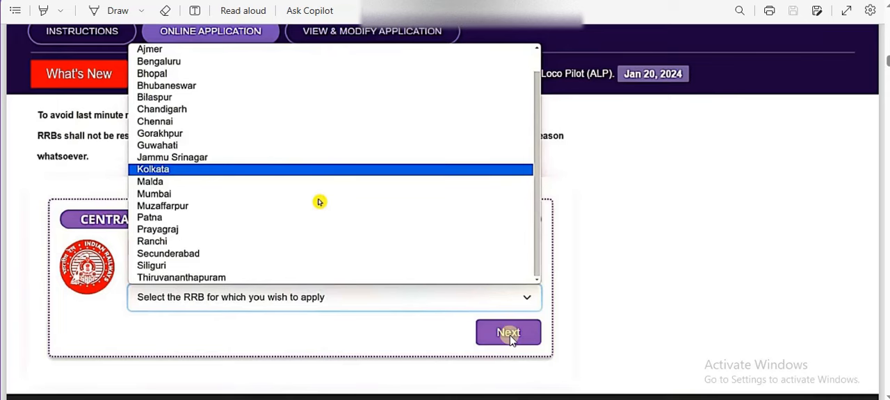
scroll(510, 337, down, 10)
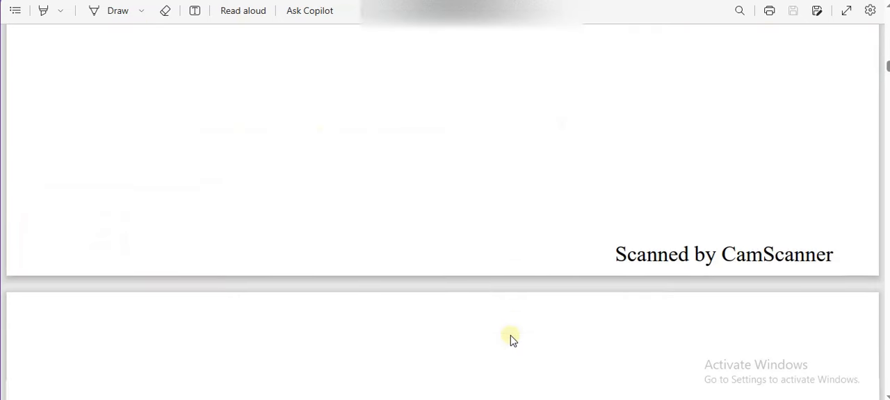
scroll(511, 339, down, 6)
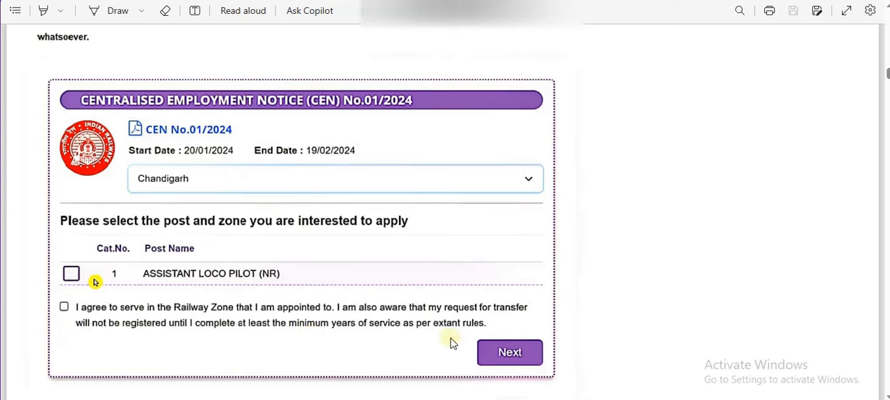
scroll(452, 348, down, 1)
scroll(453, 335, down, 10)
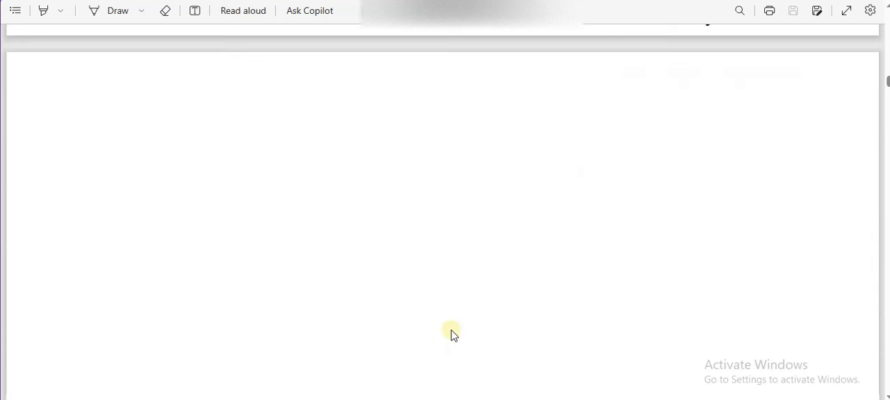
scroll(451, 335, up, 1)
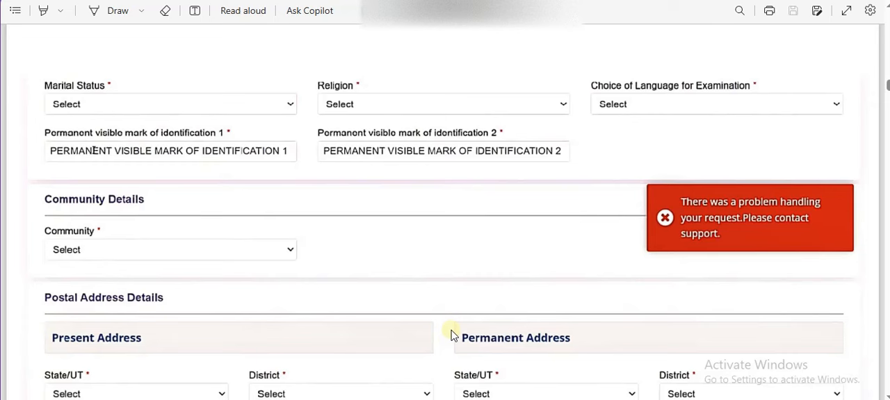
Mark the Marital Status, Religion and Choice of Language for Examination fields with pink highlighter strokes
click(851, 2)
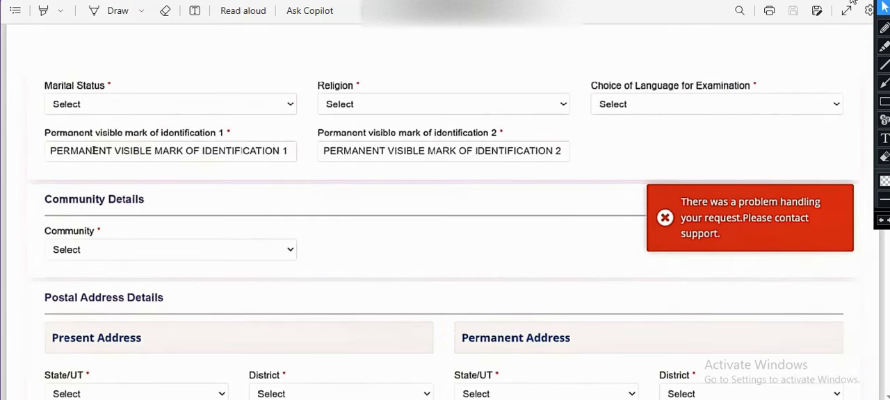
click(884, 46)
drag(149, 97, 185, 86)
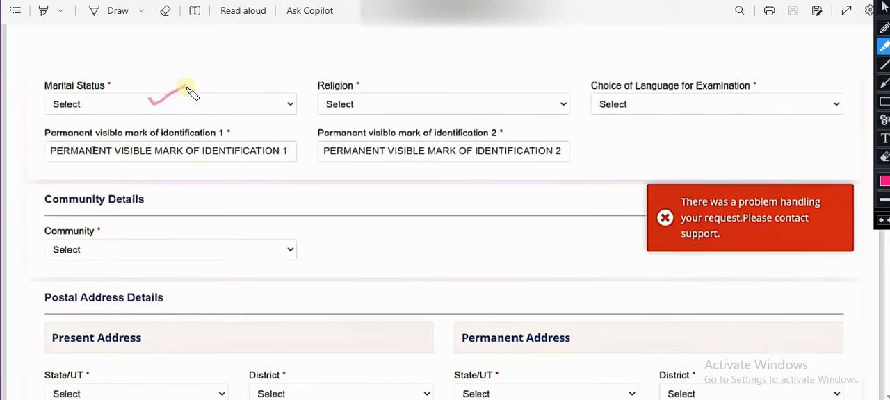
drag(353, 105, 399, 83)
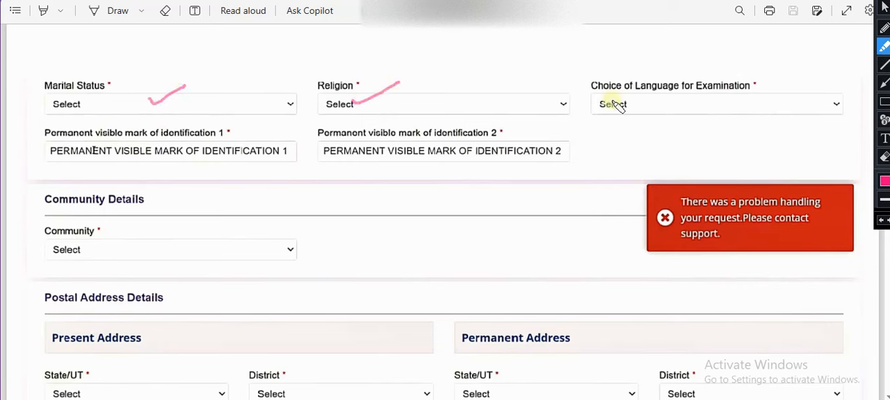
drag(610, 104, 651, 73)
mouse_move(695, 90)
mouse_down()
mouse_move(733, 73)
mouse_move(716, 94)
mouse_up()
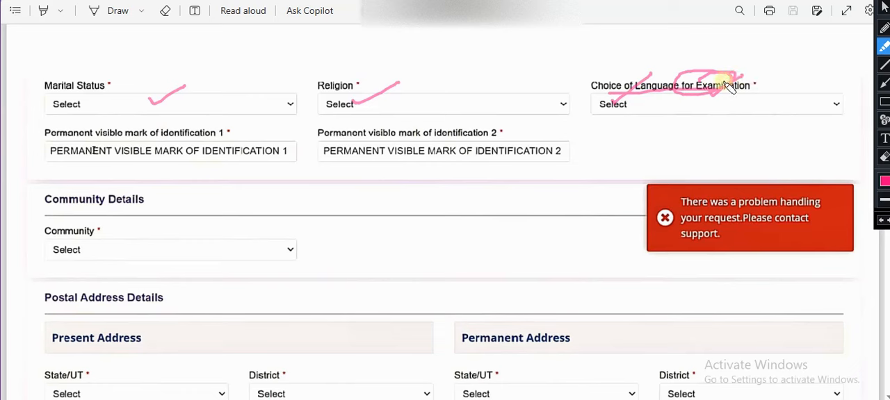
mouse_move(672, 117)
mouse_down()
mouse_move(665, 166)
mouse_move(681, 143)
mouse_move(697, 146)
mouse_move(695, 137)
mouse_move(674, 139)
mouse_move(719, 111)
mouse_move(741, 77)
mouse_up()
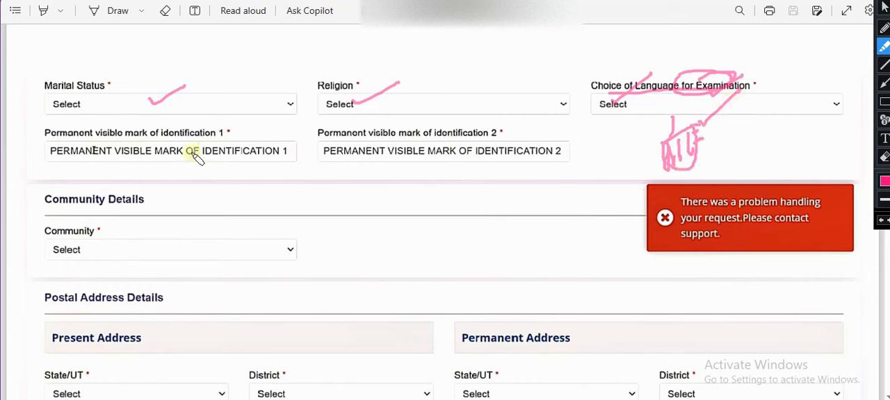
Underline and mark both permanent visible mark of identification fields with pink highlighter strokes
drag(177, 158, 232, 138)
drag(496, 137, 433, 139)
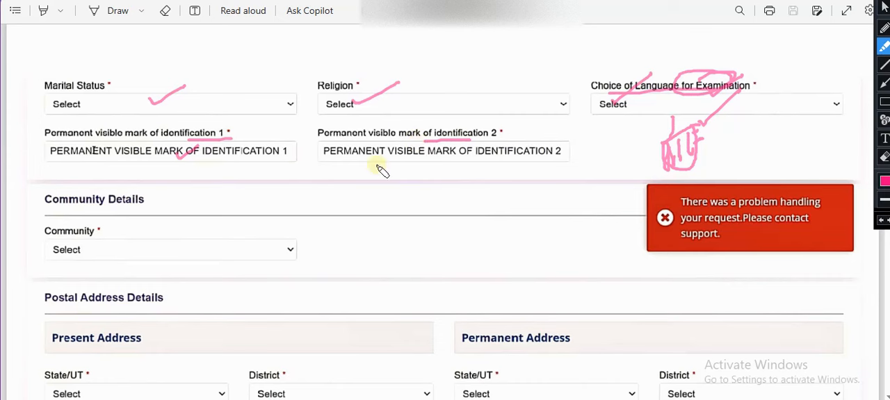
drag(214, 167, 259, 150)
drag(383, 158, 398, 153)
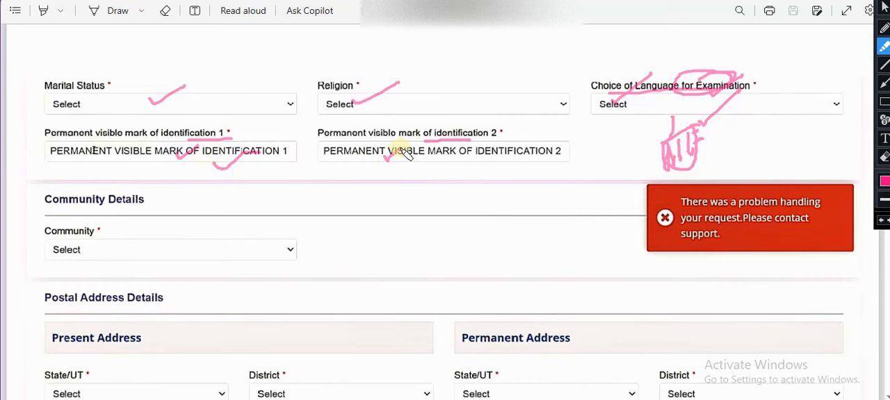
drag(273, 156, 295, 136)
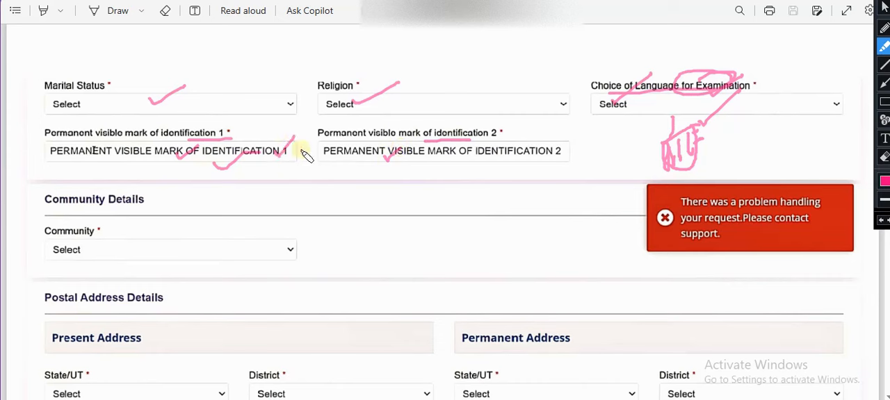
mouse_move(444, 144)
mouse_down()
mouse_move(465, 129)
mouse_move(467, 155)
mouse_up()
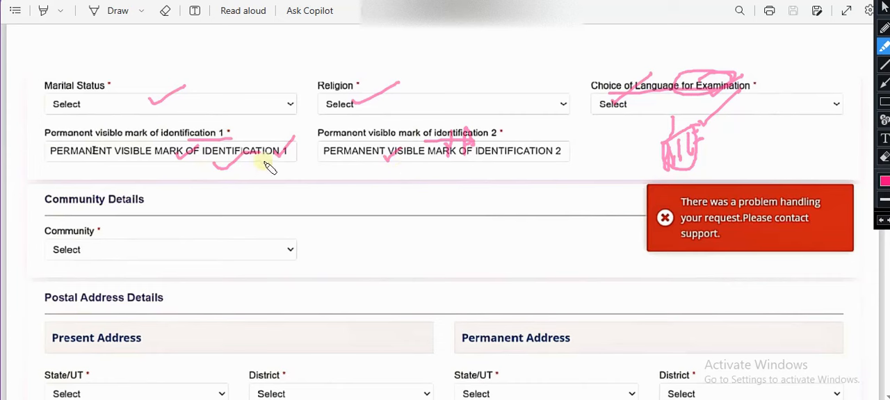
mouse_move(269, 167)
mouse_down()
mouse_move(314, 164)
mouse_move(285, 171)
mouse_up()
Draw pink check marks on the Community field and clear all annotations from the screen
drag(121, 255, 216, 215)
drag(145, 237, 258, 213)
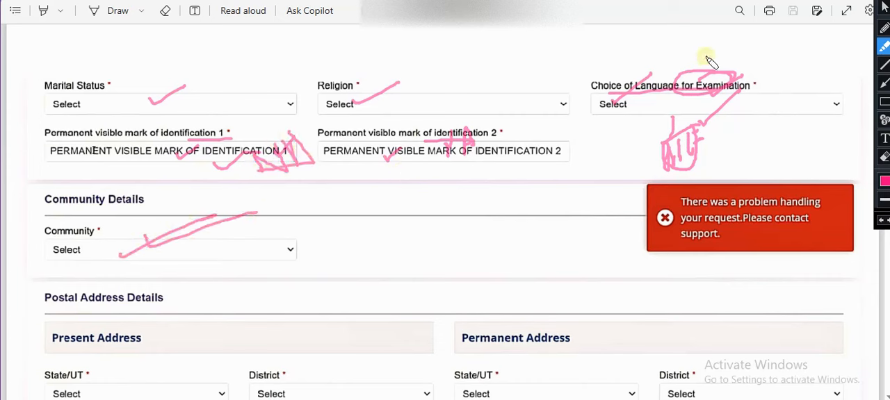
click(884, 5)
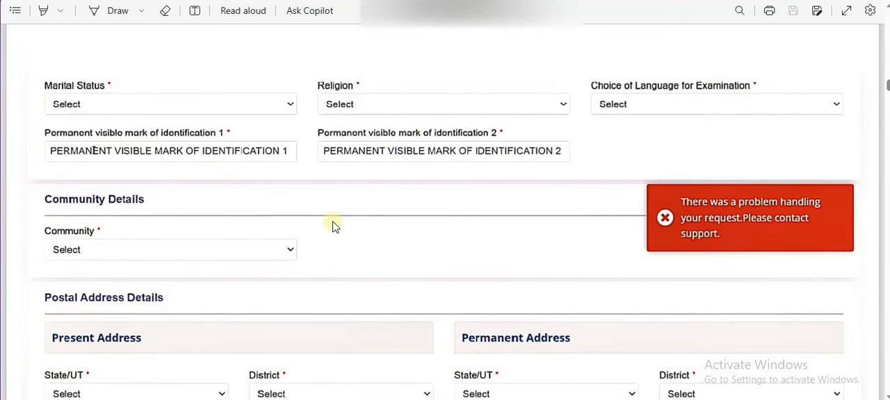
Examine the Community Details example page, including the certificate number, issuing authority and free rail travel pass fields
scroll(334, 227, down, 10)
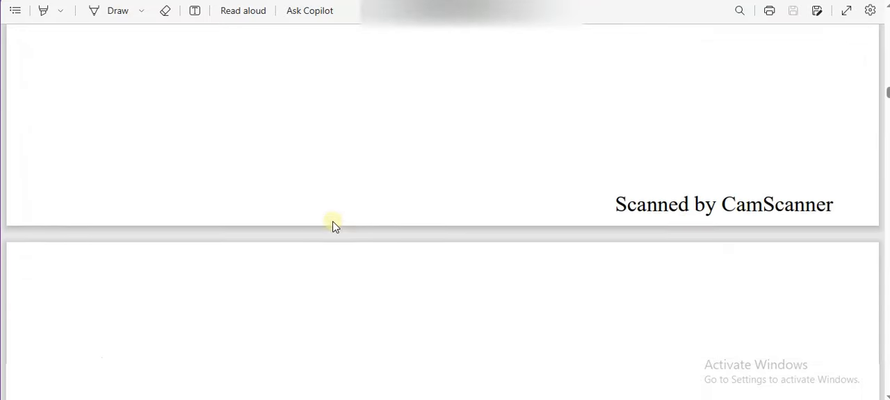
scroll(333, 226, down, 3)
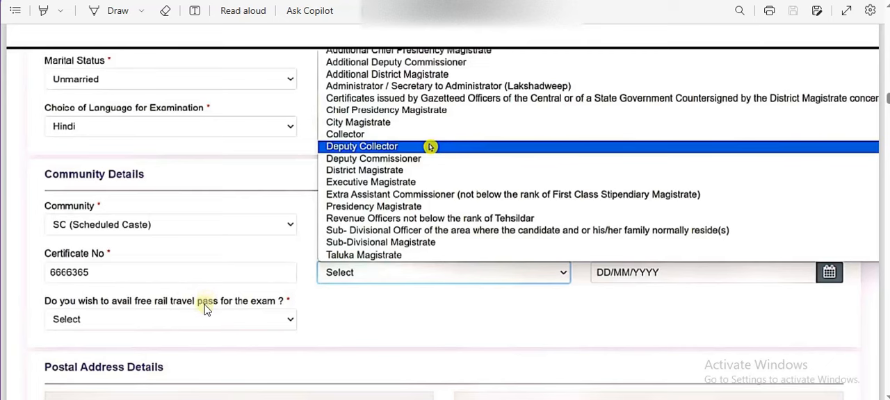
Mark the Present Address and Permanent Address headings and the present State/UT and District fields with pink strokes, and clear the annotations
scroll(205, 316, down, 1)
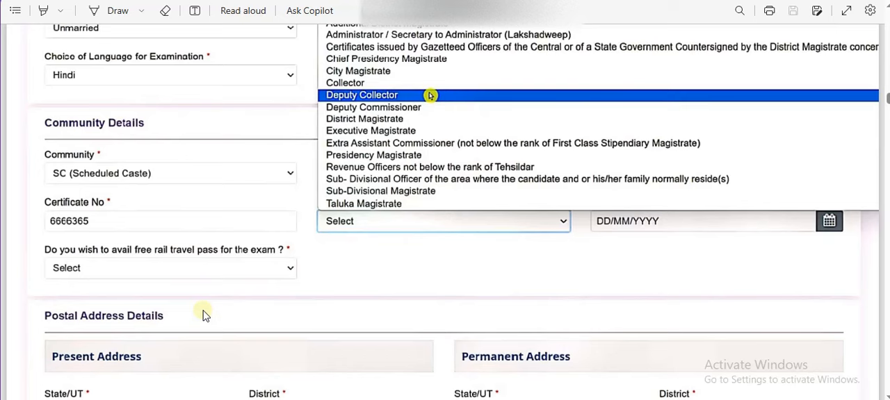
scroll(205, 317, down, 1)
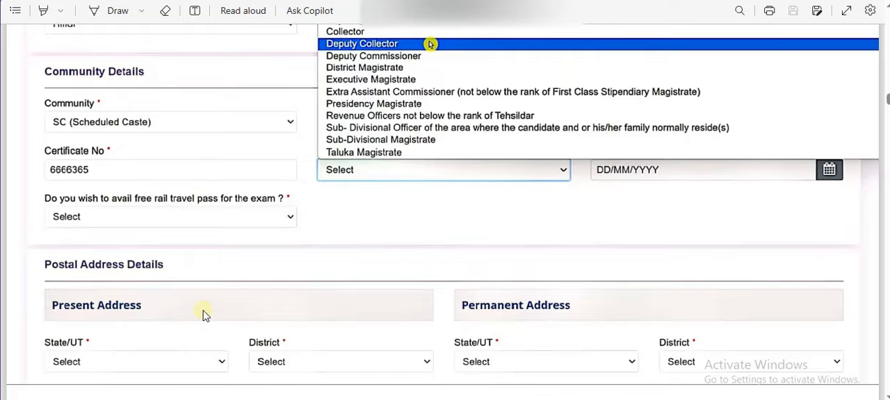
scroll(205, 314, down, 3)
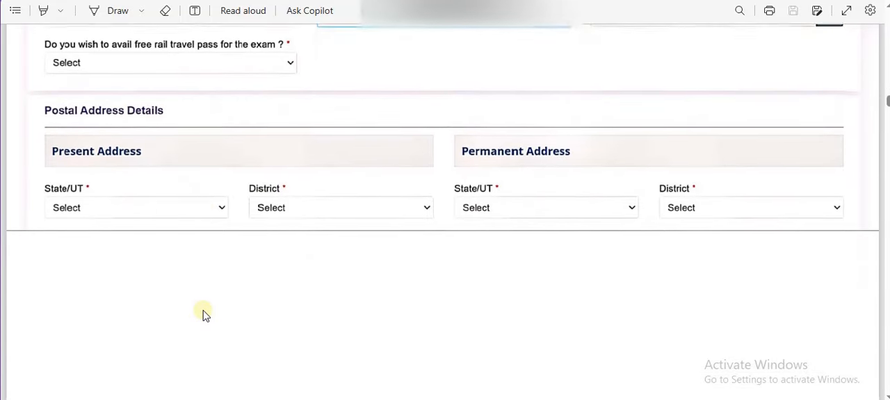
scroll(204, 315, down, 1)
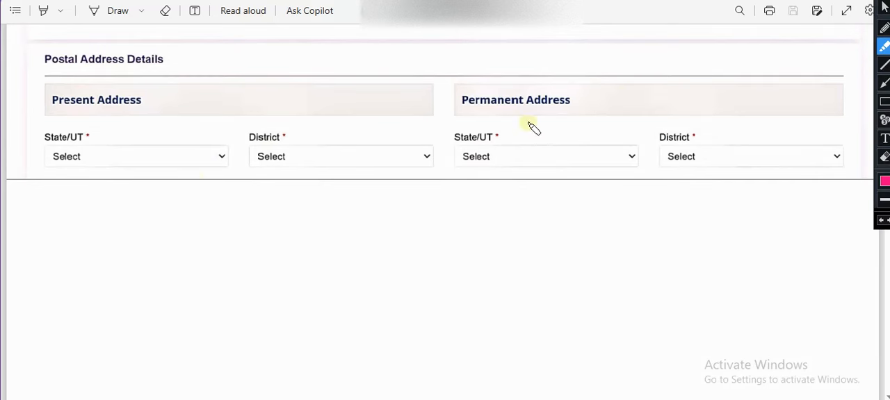
drag(109, 128, 177, 98)
drag(458, 101, 475, 108)
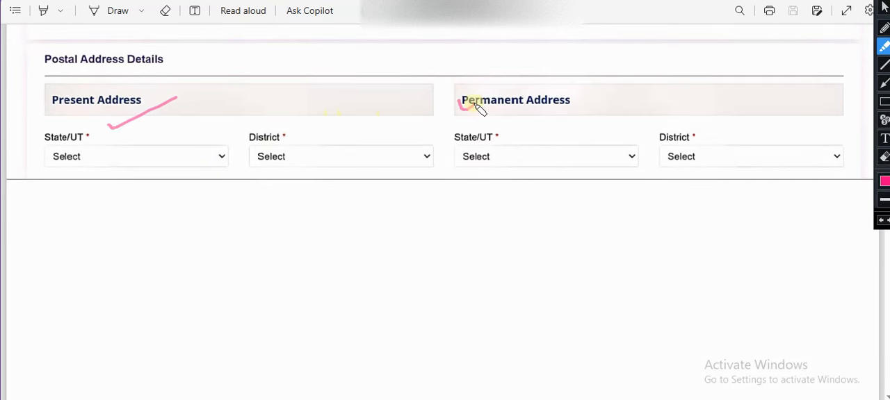
drag(91, 151, 129, 126)
drag(287, 143, 336, 123)
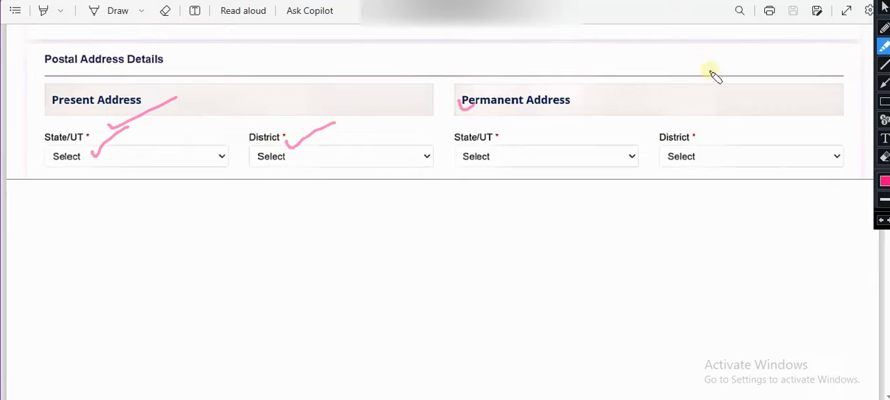
key(Escape)
Circle the 500 KB PDF-only note and check-mark the file field and Save in the caste certificate upload dialog, and clear the annotations
scroll(721, 177, down, 10)
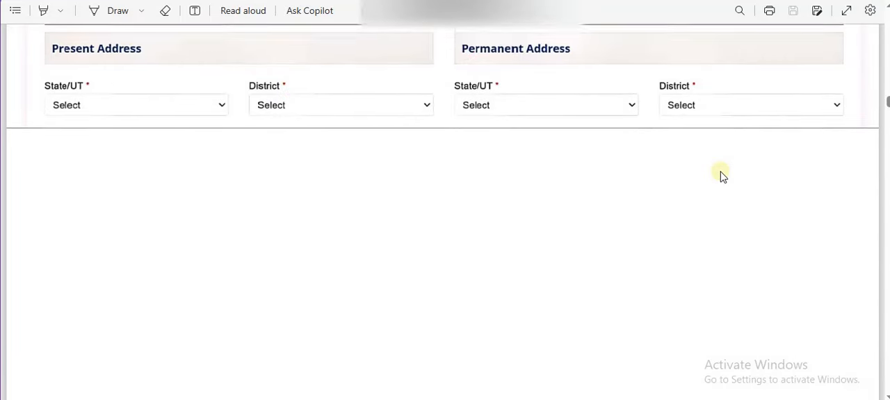
scroll(721, 178, down, 5)
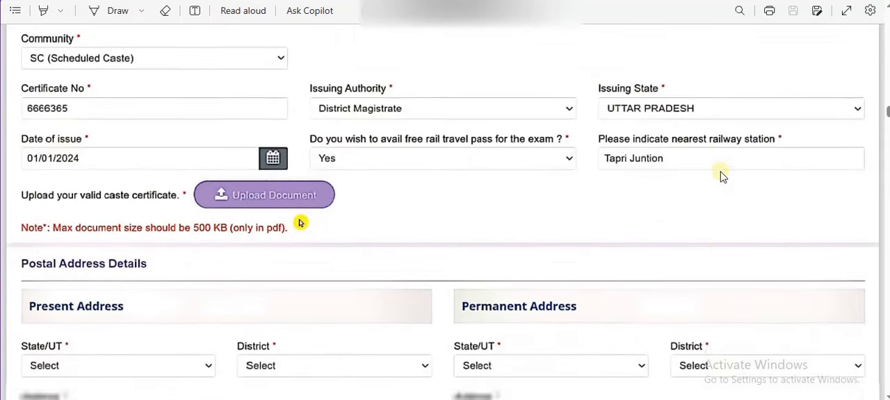
scroll(720, 175, down, 8)
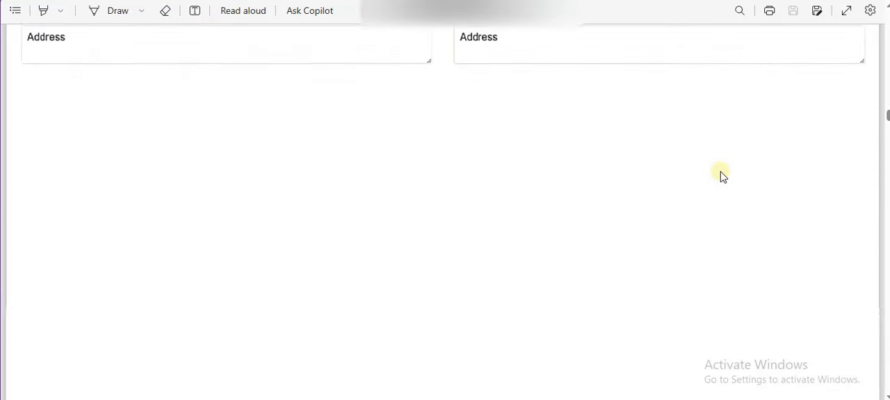
scroll(720, 171, down, 3)
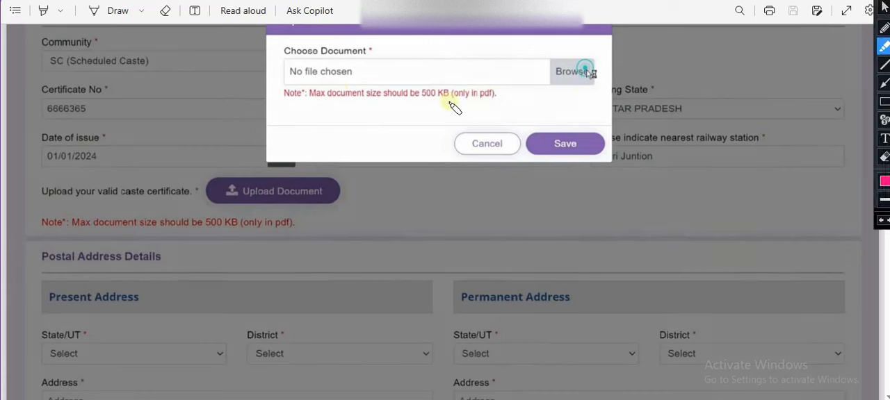
mouse_move(452, 103)
mouse_down()
mouse_move(479, 101)
mouse_move(462, 89)
mouse_move(469, 99)
mouse_move(504, 68)
mouse_move(544, 64)
mouse_up()
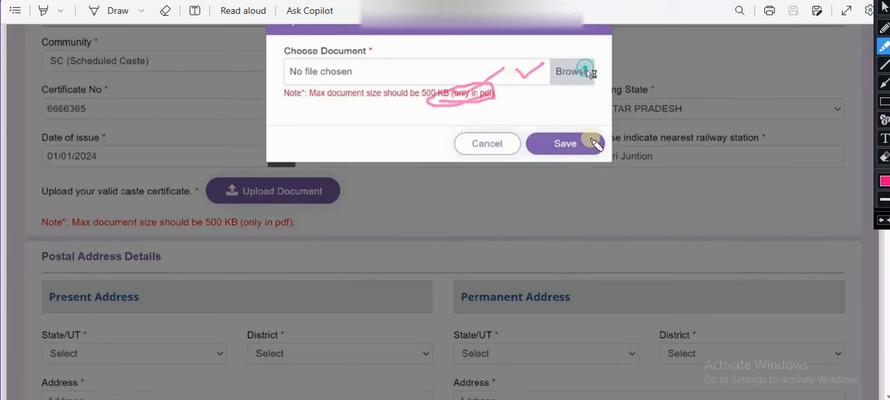
drag(587, 137, 653, 89)
key(Escape)
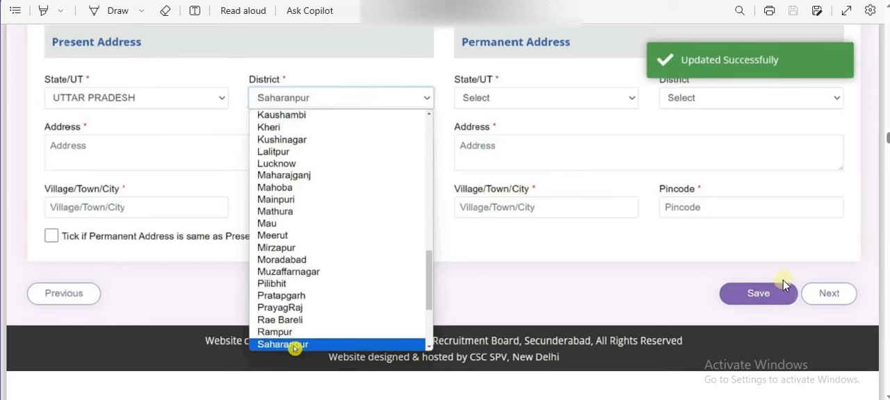
Examine the Other Details example pages, covering ex-serviceman, EBC, railway employee, current employment, Act Apprentice and fee refund bank details
scroll(809, 260, down, 10)
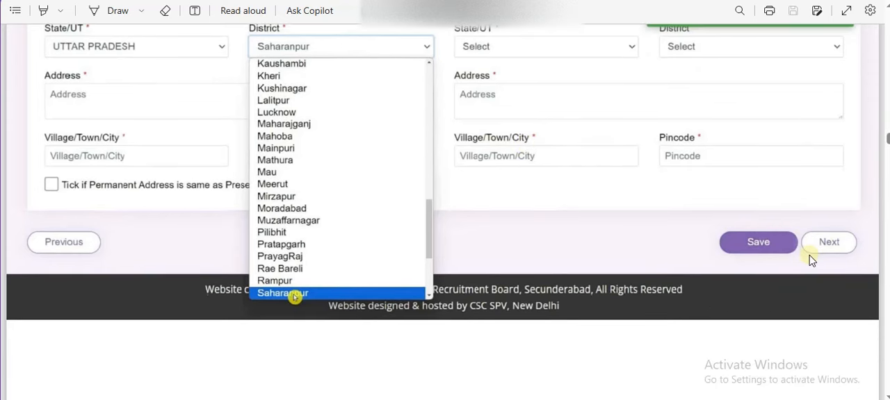
scroll(809, 259, down, 2)
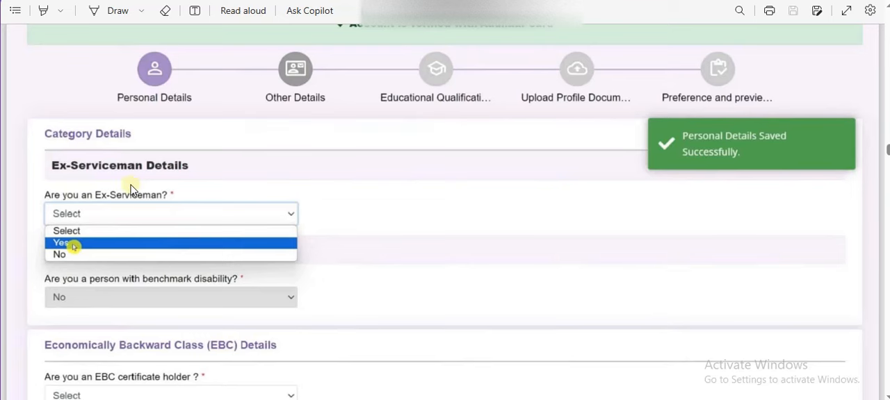
scroll(105, 189, down, 5)
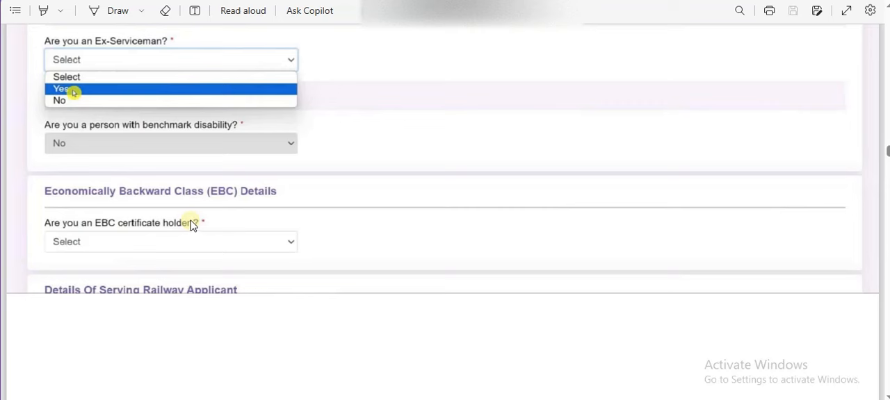
scroll(190, 219, down, 10)
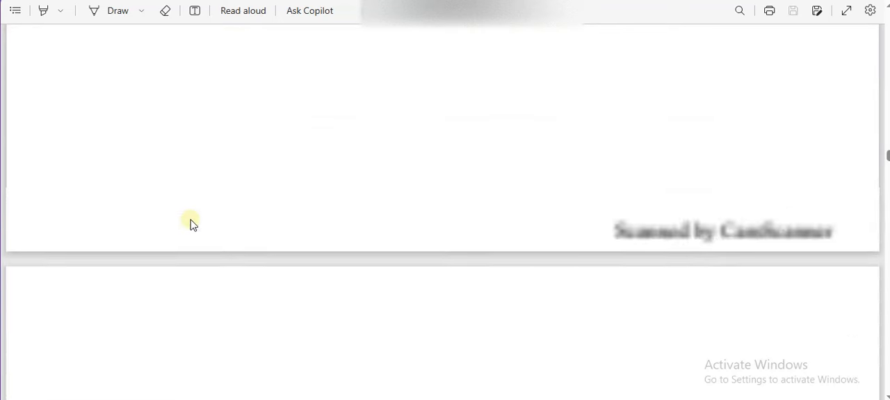
scroll(191, 220, down, 4)
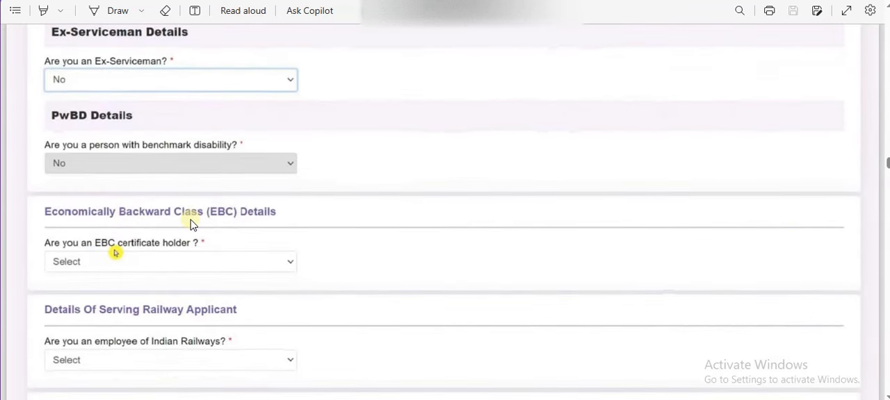
scroll(192, 222, down, 2)
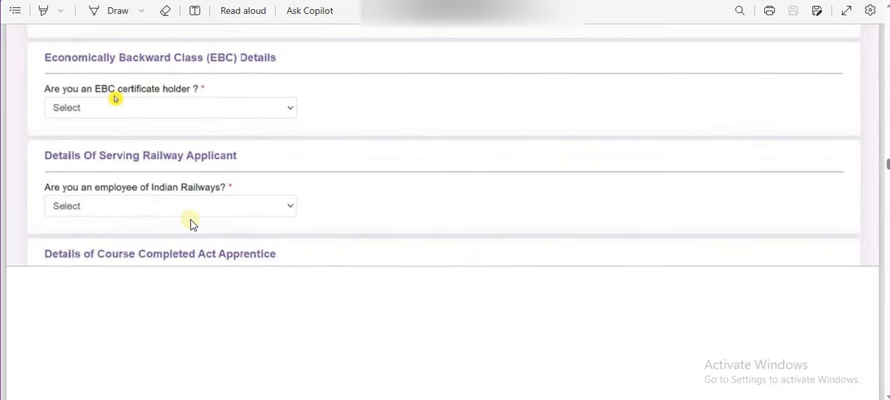
scroll(192, 224, down, 8)
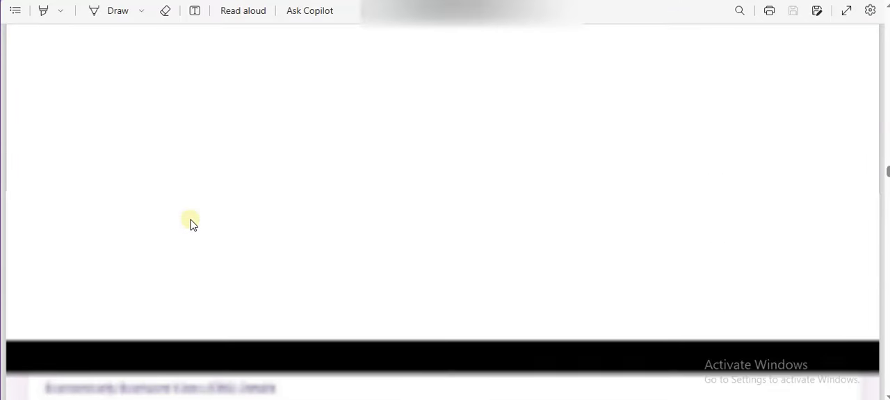
scroll(190, 224, down, 3)
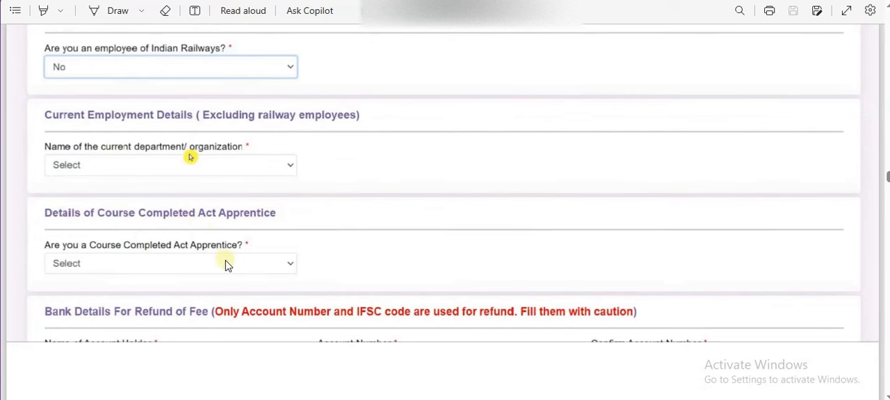
scroll(225, 264, down, 8)
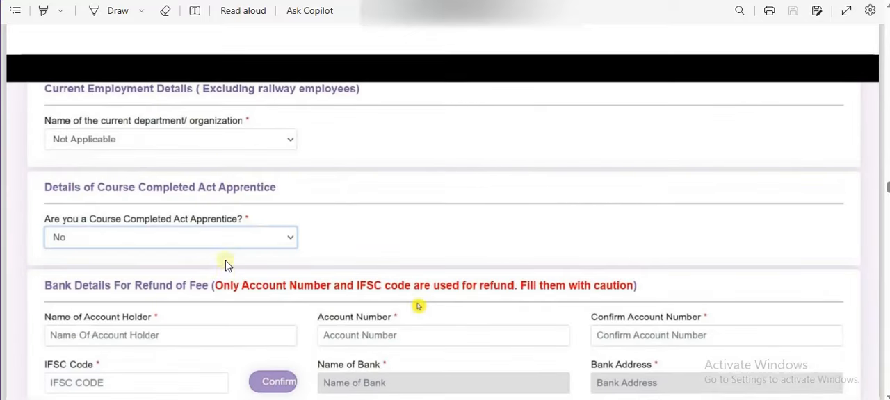
scroll(226, 264, down, 5)
scroll(226, 264, up, 3)
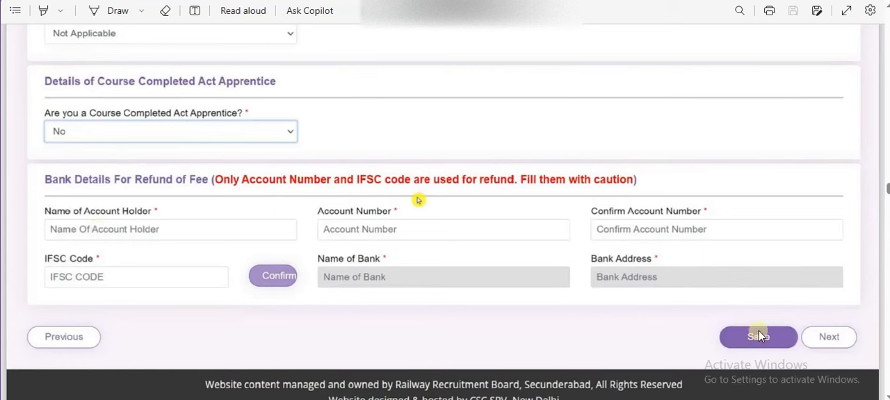
scroll(758, 331, down, 5)
scroll(758, 331, down, 5)
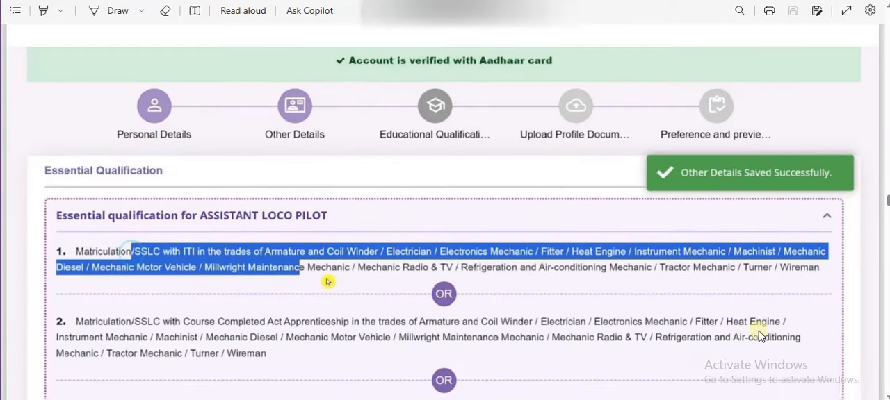
Mark the matriculation State, District, Board, Date of Passing, Roll No and ADD controls with pink highlighter strokes, and clear the annotations
scroll(758, 331, up, 2)
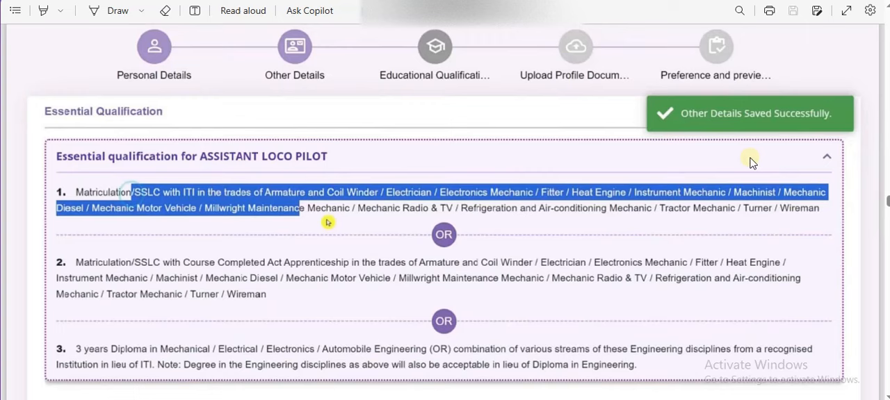
scroll(655, 218, down, 10)
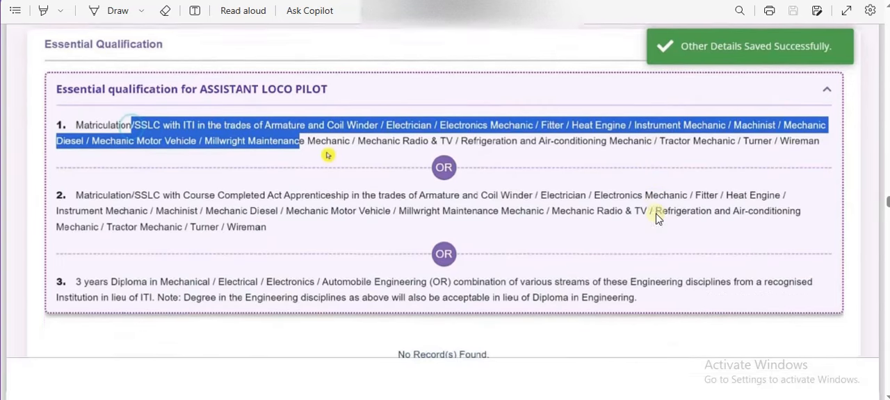
scroll(655, 218, down, 10)
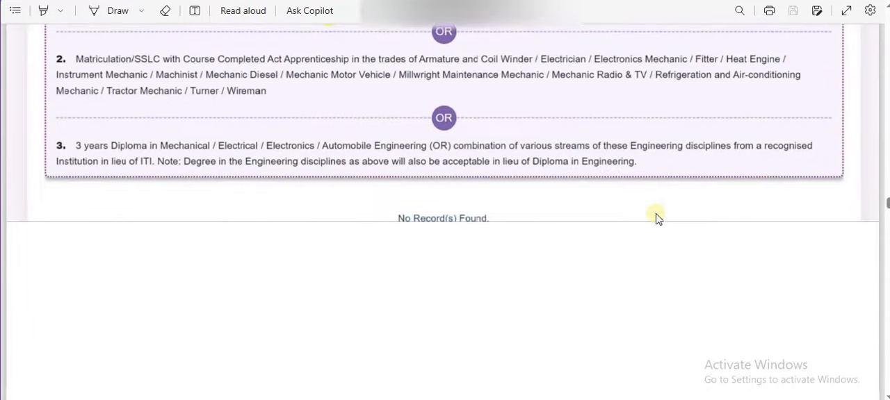
scroll(656, 218, down, 4)
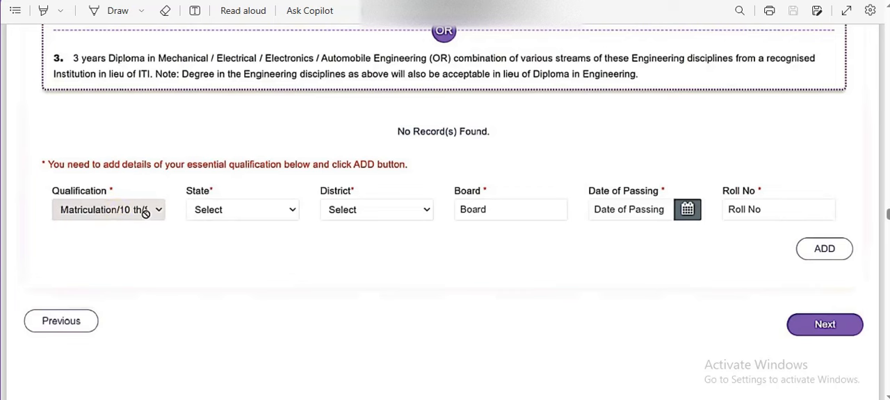
key(ctrl+alt+d)
drag(263, 209, 303, 187)
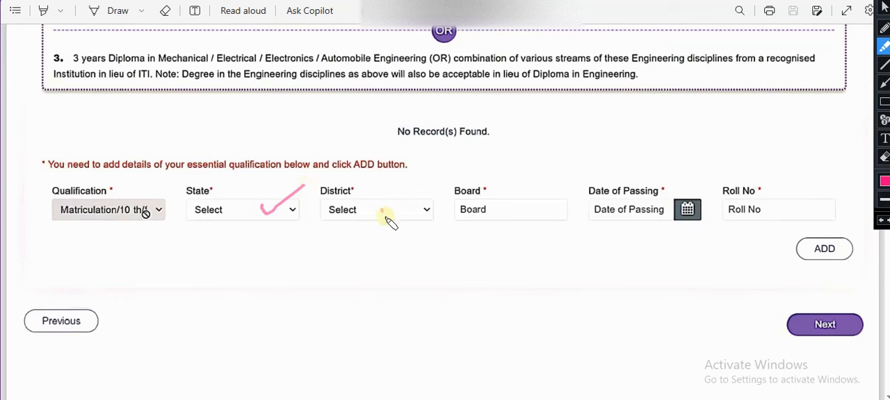
drag(381, 208, 412, 195)
drag(485, 212, 544, 179)
mouse_move(657, 197)
mouse_down()
mouse_move(628, 213)
mouse_move(659, 200)
mouse_up()
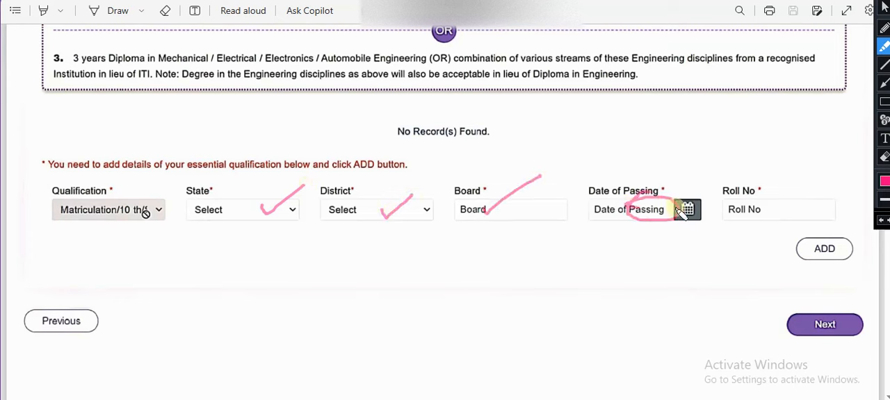
drag(731, 212, 792, 175)
mouse_move(806, 241)
mouse_down()
mouse_move(812, 251)
mouse_move(835, 231)
mouse_up()
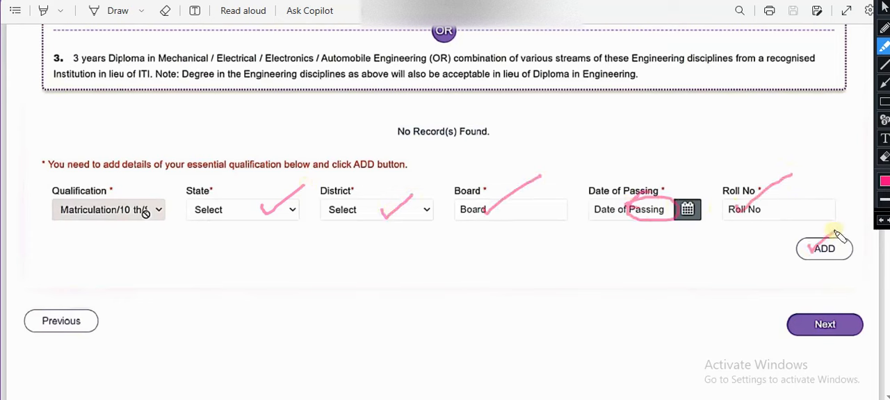
key(Escape)
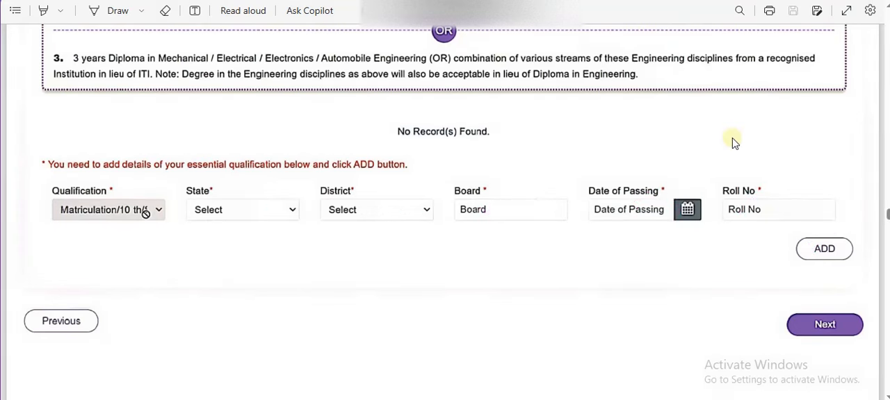
Mark the NAC, ITI, 3 years diploma and Degree in Engineering qualification options with pink strokes, and clear the annotations
scroll(734, 143, down, 4)
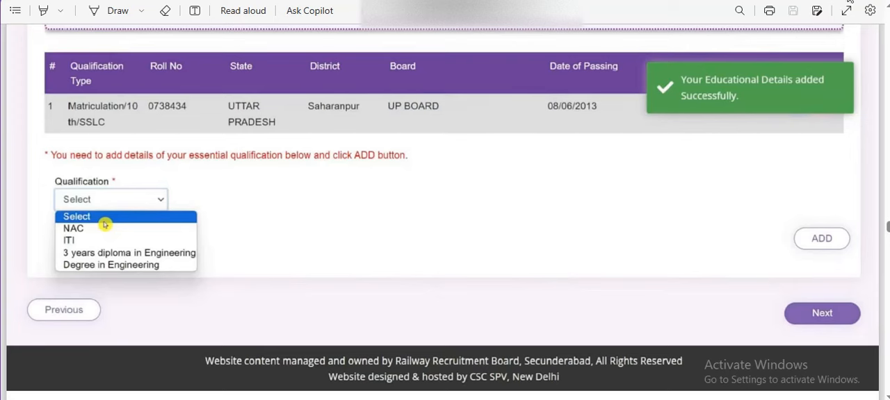
click(849, 2)
drag(84, 231, 105, 220)
mouse_move(92, 245)
mouse_down()
mouse_move(115, 239)
mouse_move(197, 258)
mouse_up()
drag(93, 267, 139, 245)
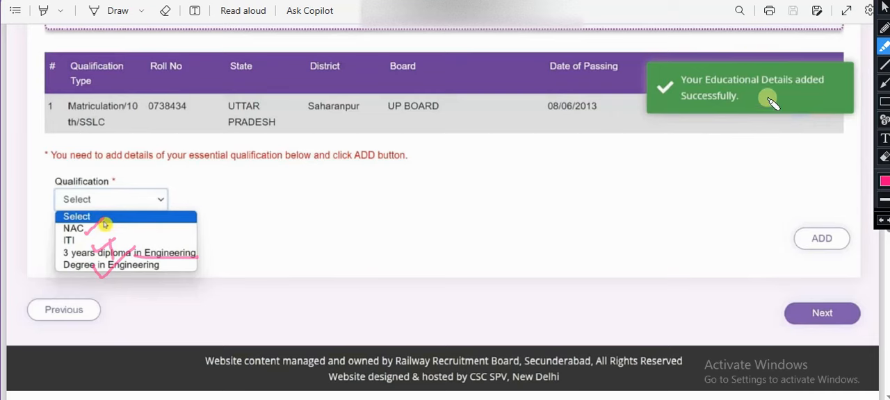
click(884, 5)
Mark the ITI Trade, State, District, Name of Institute, Date of Passing, certificate and ADD controls with pink strokes, and clear the annotations
scroll(740, 124, down, 10)
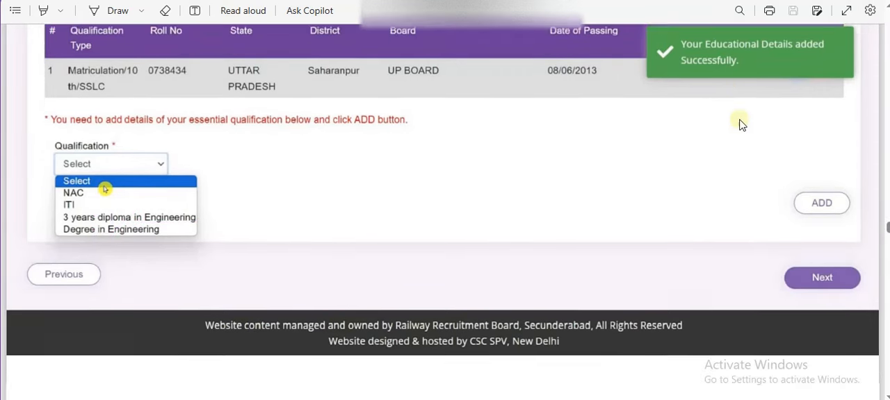
scroll(740, 124, down, 5)
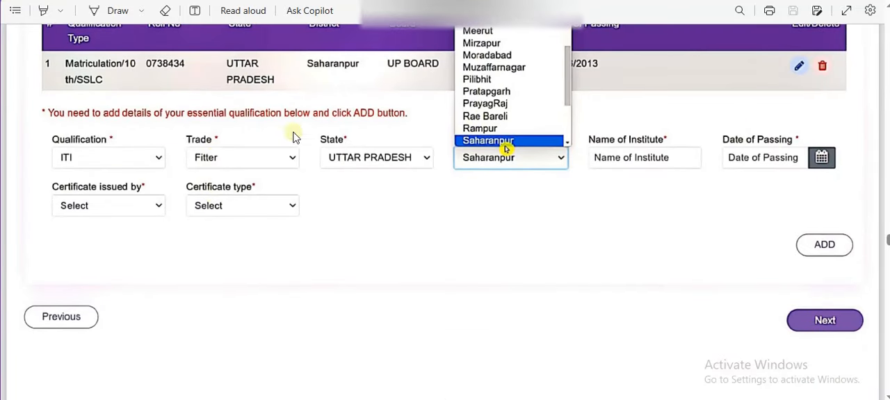
drag(207, 153, 238, 140)
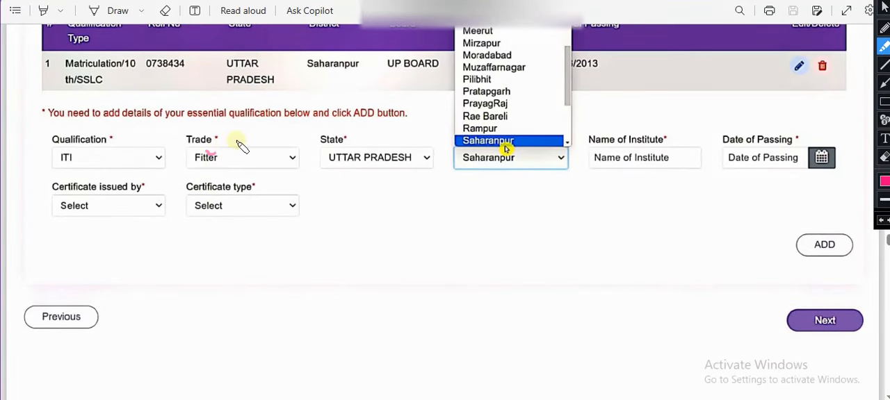
drag(348, 143, 386, 125)
drag(464, 161, 528, 132)
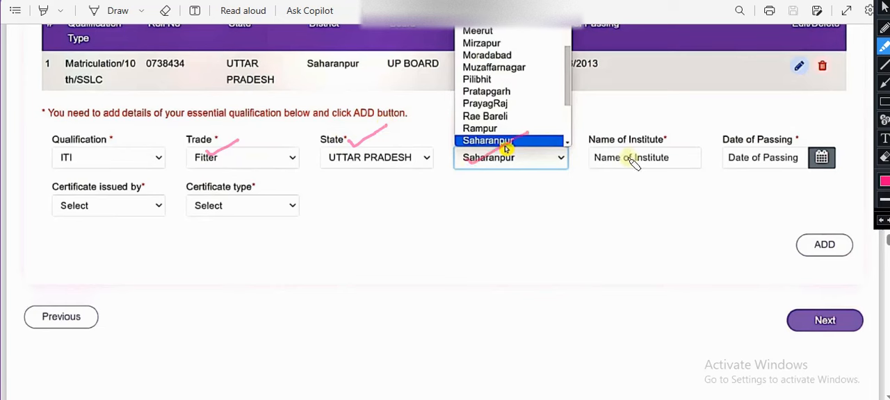
drag(628, 162, 699, 129)
drag(727, 161, 783, 131)
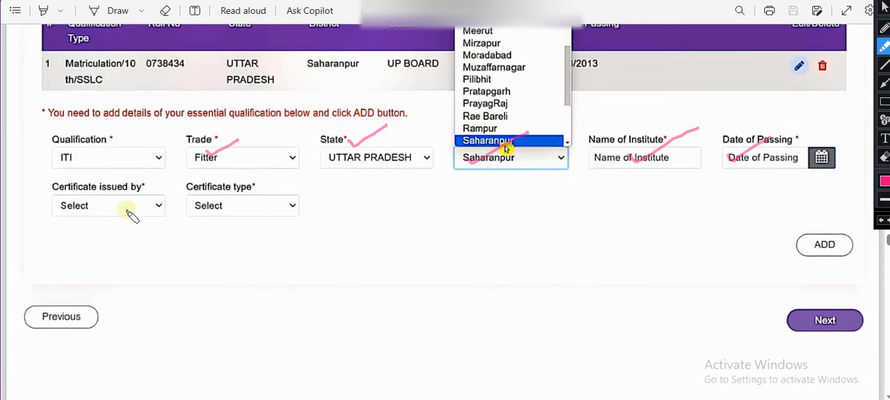
drag(116, 207, 127, 201)
mouse_move(193, 192)
mouse_down()
mouse_move(220, 214)
mouse_move(188, 202)
mouse_move(198, 189)
mouse_up()
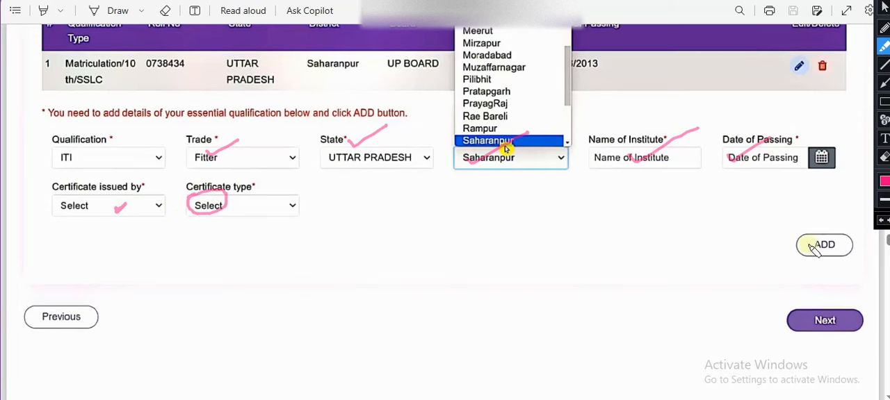
drag(810, 248, 861, 207)
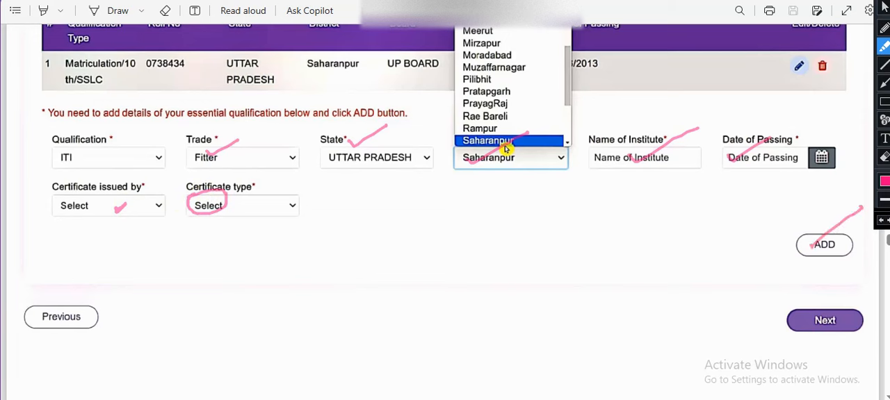
key(Escape)
Examine the Upload Documents example page, covering the caste certificate status and the scanned photo and signature specifications
scroll(525, 355, down, 10)
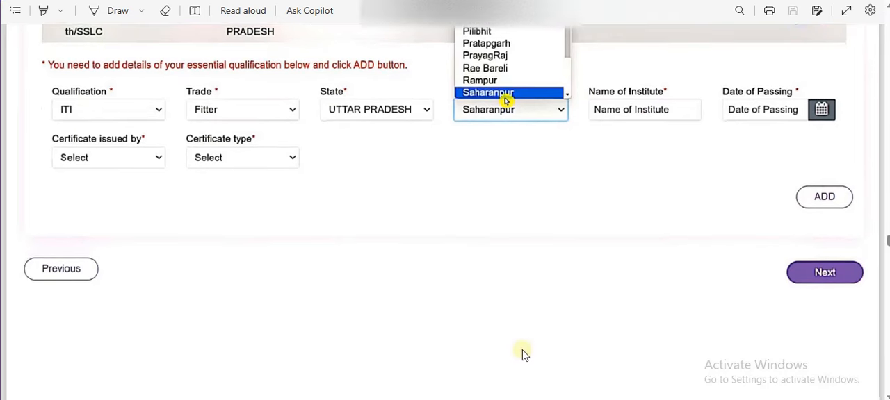
scroll(525, 355, down, 5)
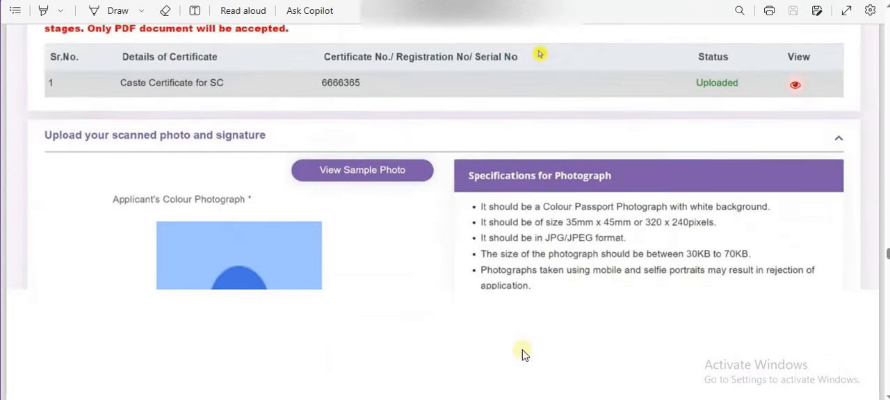
scroll(525, 354, up, 2)
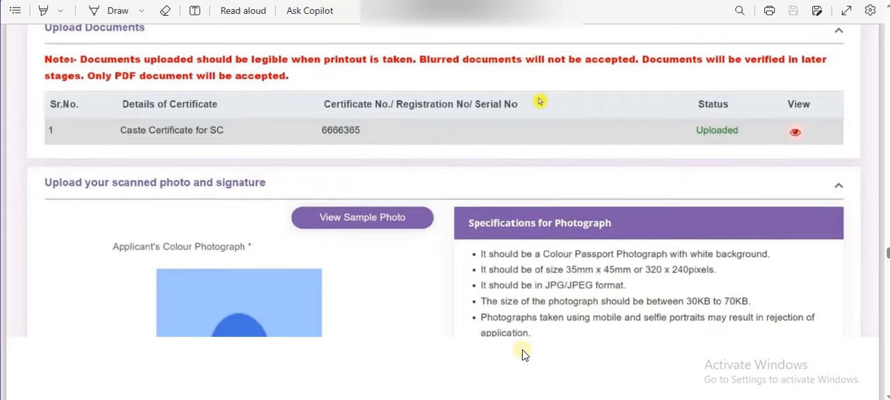
scroll(524, 354, up, 1)
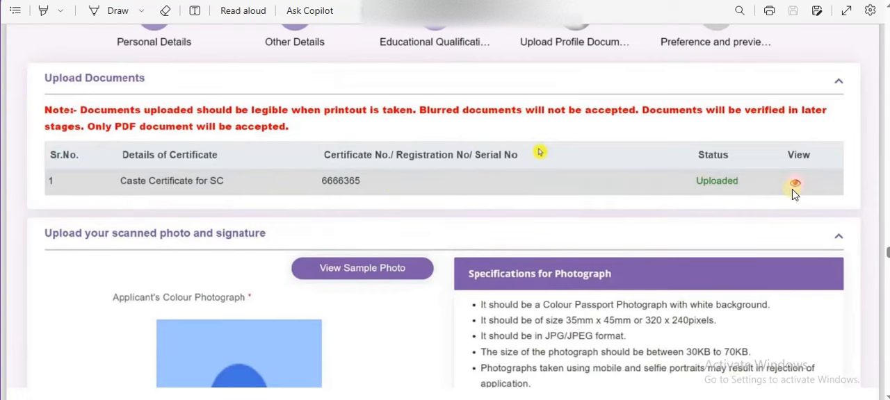
scroll(795, 195, down, 3)
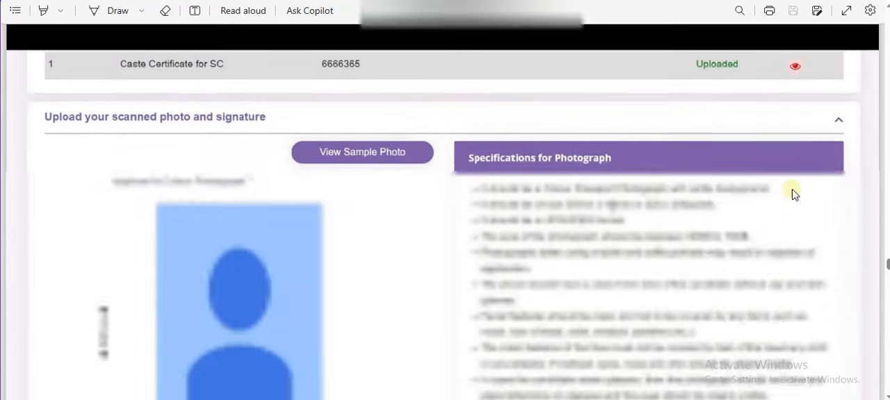
scroll(794, 194, down, 3)
scroll(795, 194, up, 1)
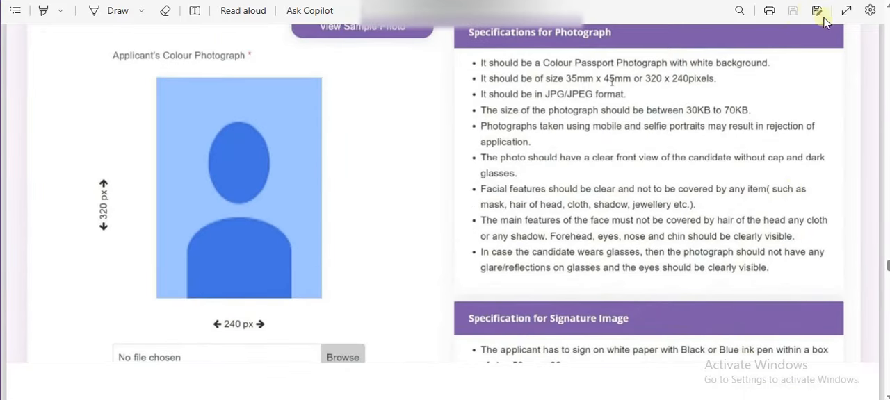
Mark the photograph's 320 px and 240 px dimensions, 30KB to 70KB size and JPG/JPEG format in pink, and clear the annotations
drag(82, 199, 139, 175)
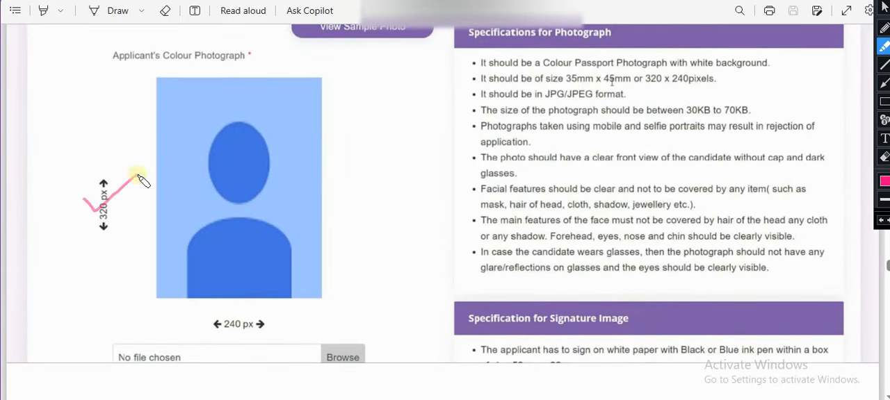
drag(228, 326, 268, 307)
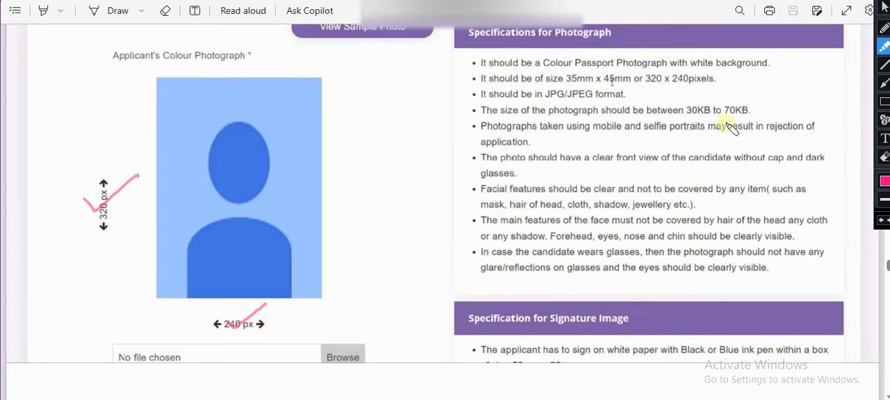
drag(688, 114, 747, 110)
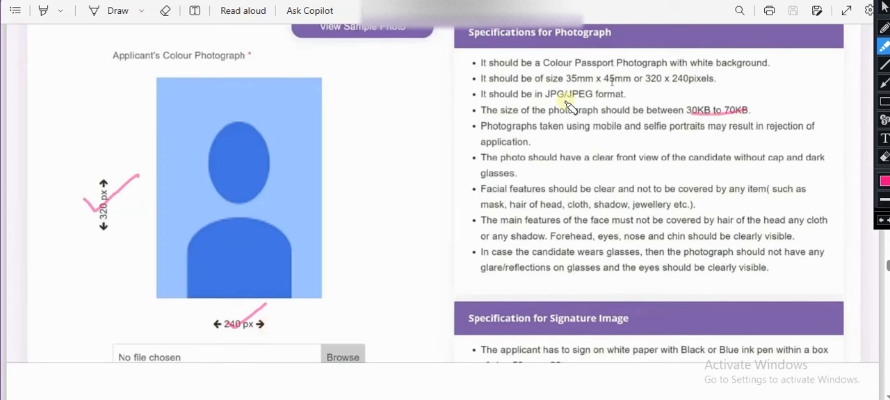
drag(556, 101, 594, 98)
drag(345, 172, 407, 163)
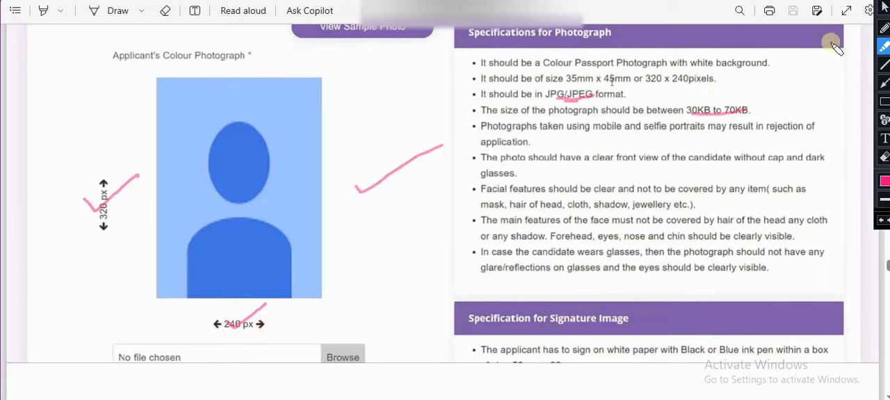
click(885, 5)
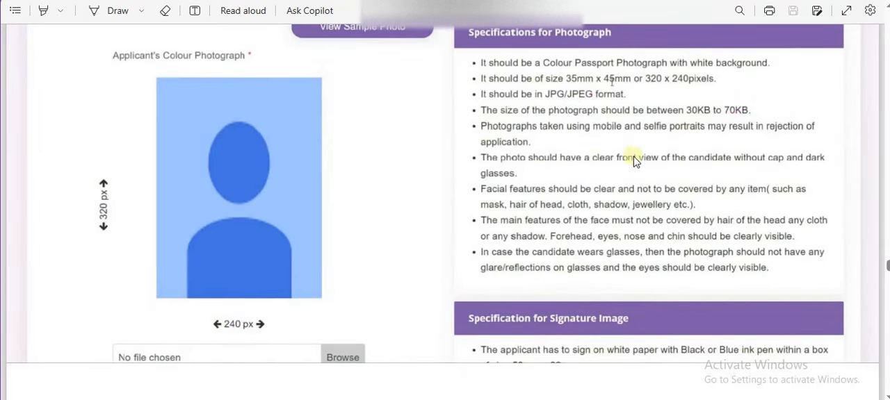
Examine the signature image specifications and the photo upload dialog on the following example pages
scroll(634, 161, down, 10)
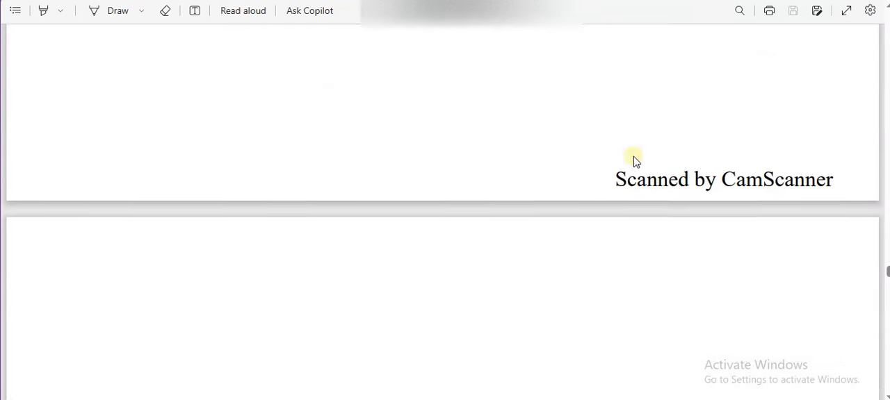
scroll(634, 161, down, 10)
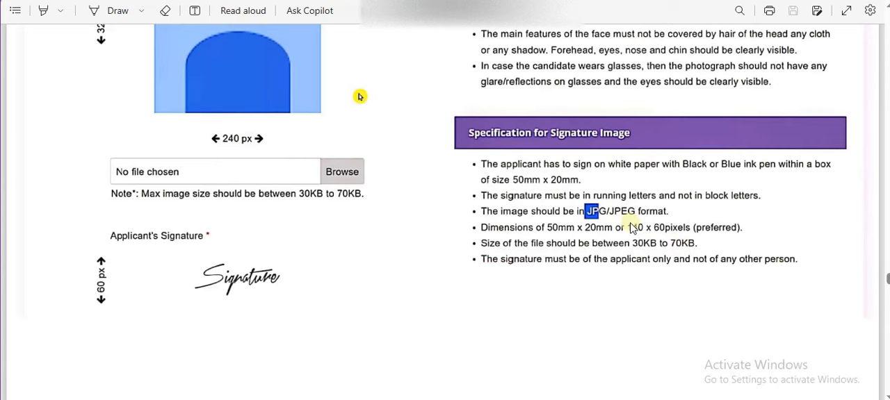
scroll(723, 104, down, 10)
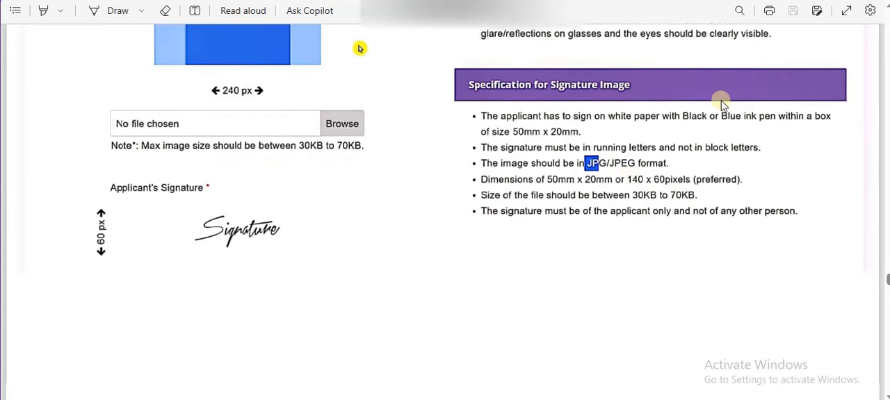
scroll(721, 102, down, 2)
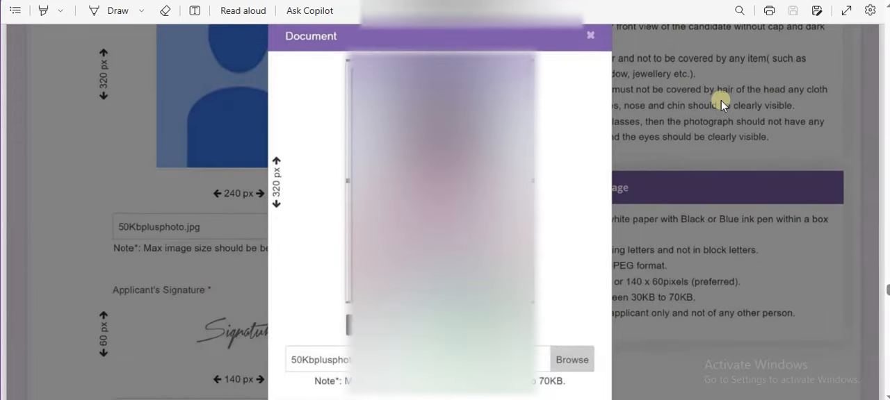
scroll(720, 100, down, 10)
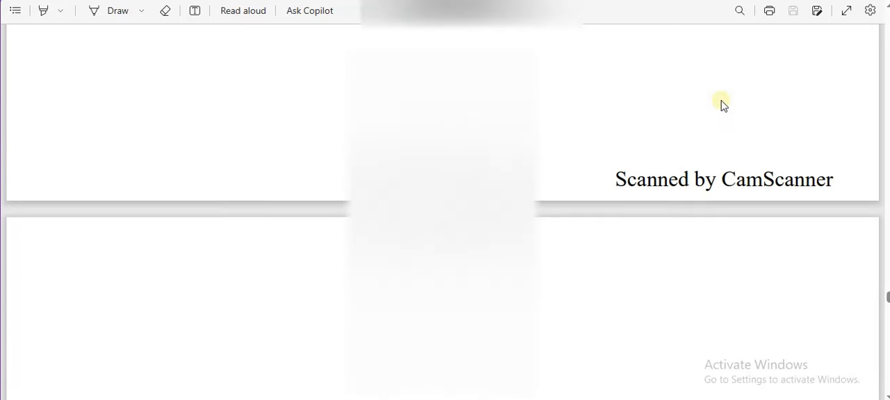
scroll(720, 104, down, 8)
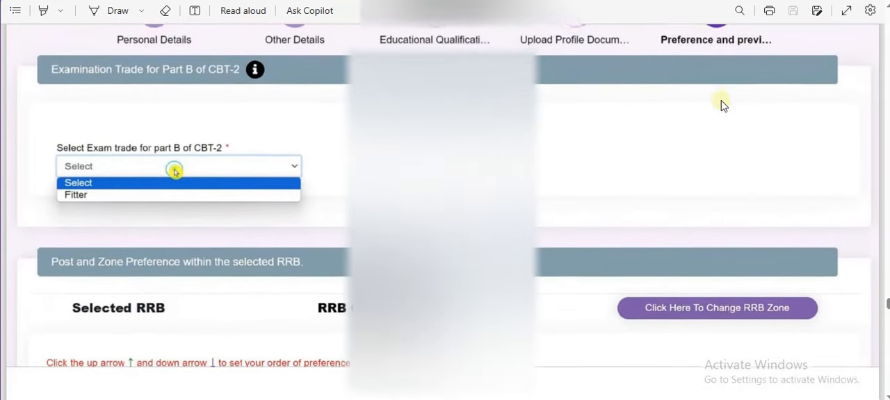
Mark the exam trade selection for part B of CBT-2 with pink strokes and handwrite "Part" beside it
scroll(720, 104, down, 1)
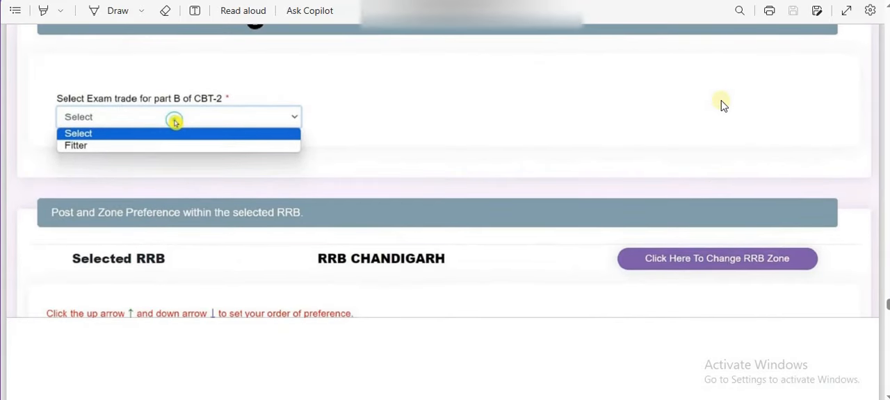
click(846, 3)
drag(193, 100, 223, 87)
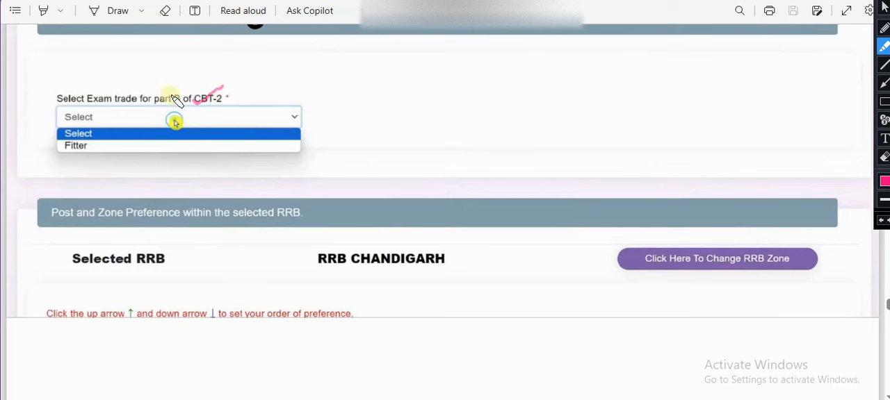
mouse_move(165, 96)
mouse_down()
mouse_move(183, 80)
mouse_move(164, 114)
mouse_move(165, 95)
mouse_up()
mouse_move(325, 105)
mouse_down()
mouse_move(321, 96)
mouse_move(328, 104)
mouse_move(367, 96)
mouse_up()
drag(179, 136, 336, 94)
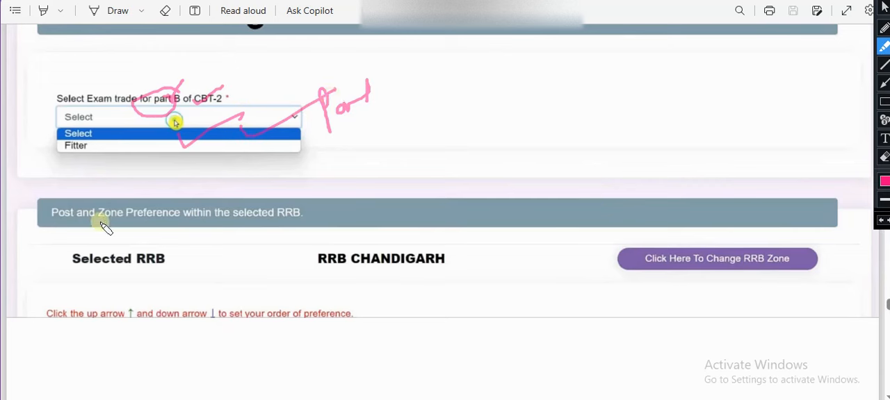
Underline Selected RRB, circle RRB CHANDIGARH with an arrow to the change-zone control, mark that control, and clear all annotations
drag(112, 266, 165, 266)
drag(290, 265, 382, 274)
drag(417, 248, 347, 295)
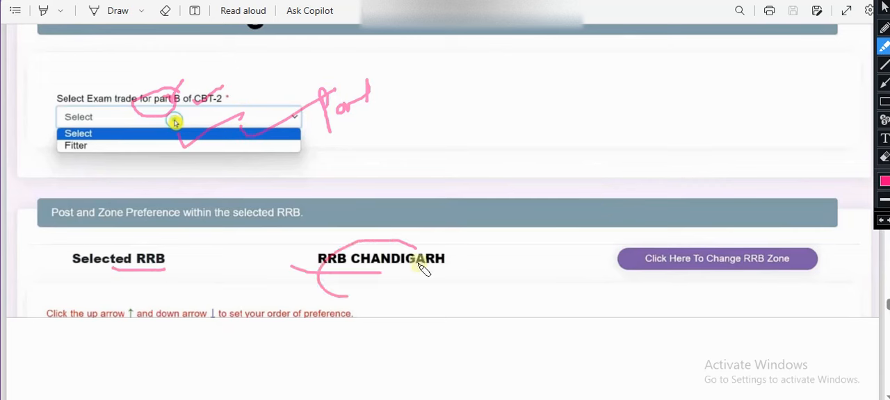
mouse_move(419, 266)
mouse_down()
mouse_move(375, 247)
mouse_move(625, 241)
mouse_move(634, 228)
mouse_up()
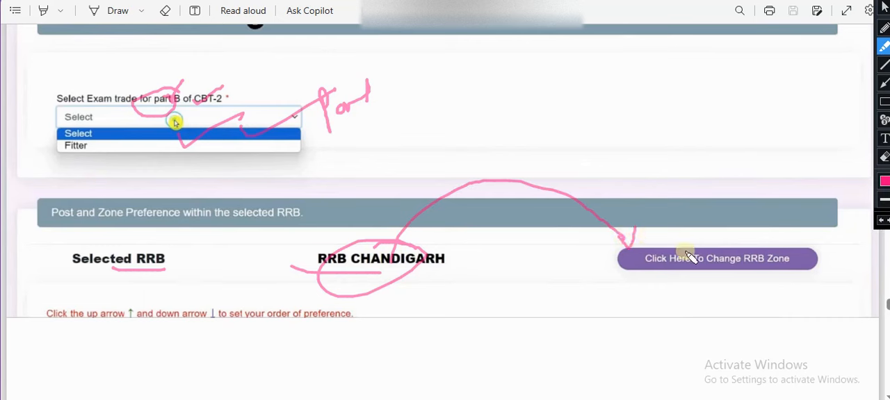
mouse_move(745, 233)
mouse_down()
mouse_move(735, 268)
mouse_move(739, 242)
mouse_move(771, 216)
mouse_up()
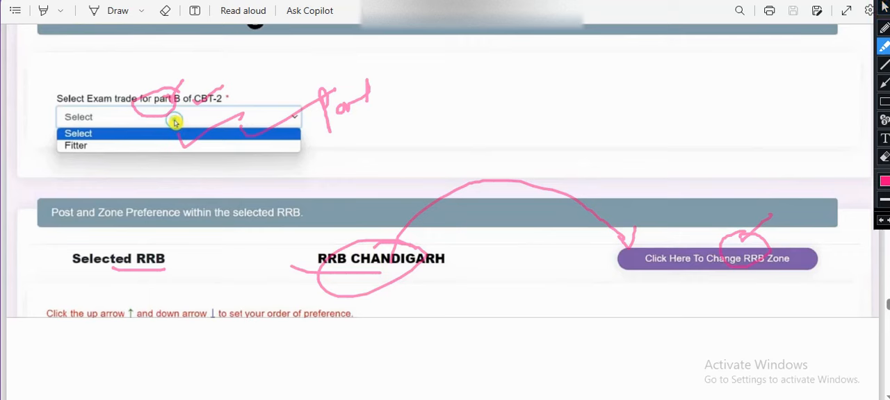
click(884, 8)
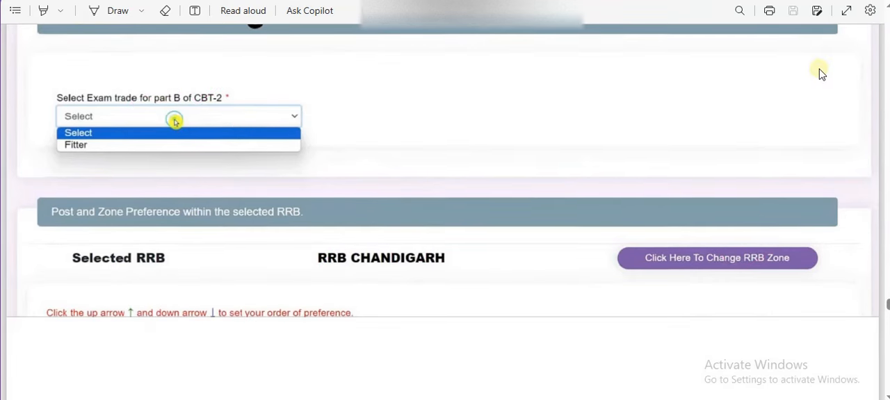
Examine the post preference order, its confirmation checkbox, the Declaration section and the Preview Application control
scroll(819, 73, down, 10)
scroll(819, 69, up, 6)
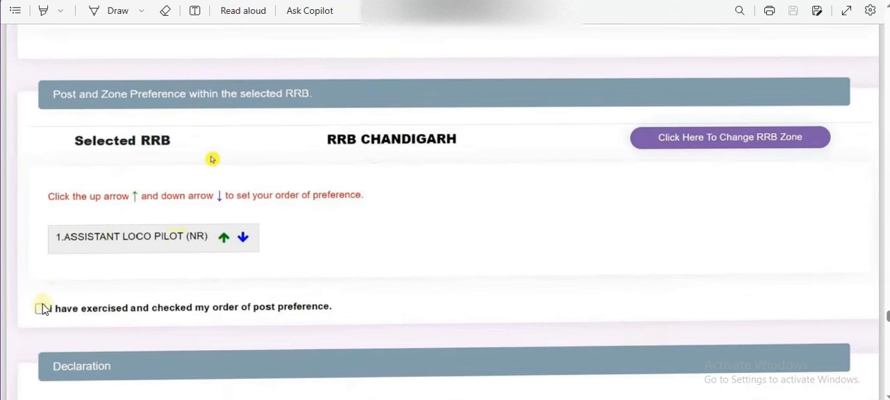
scroll(155, 278, down, 5)
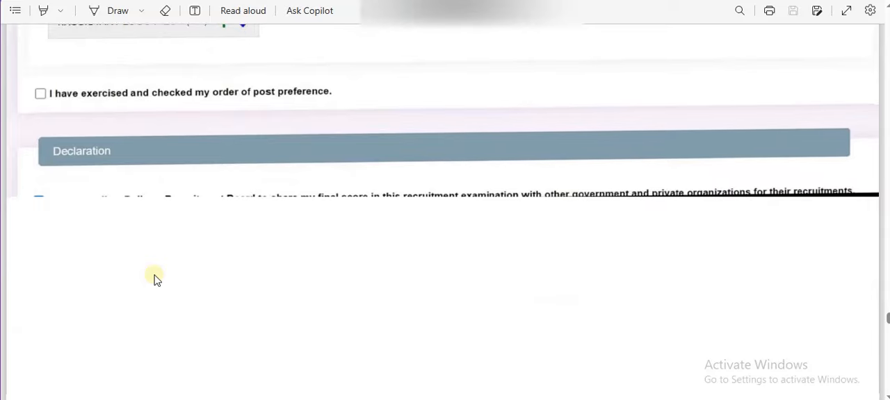
scroll(154, 278, up, 6)
scroll(155, 278, down, 5)
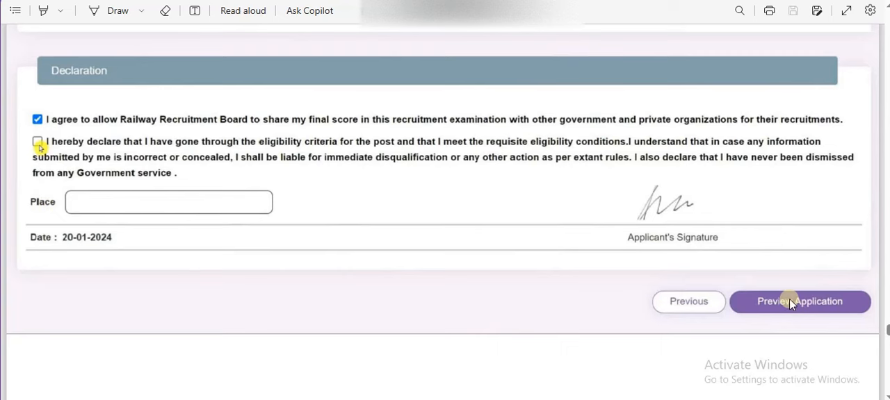
scroll(789, 303, down, 8)
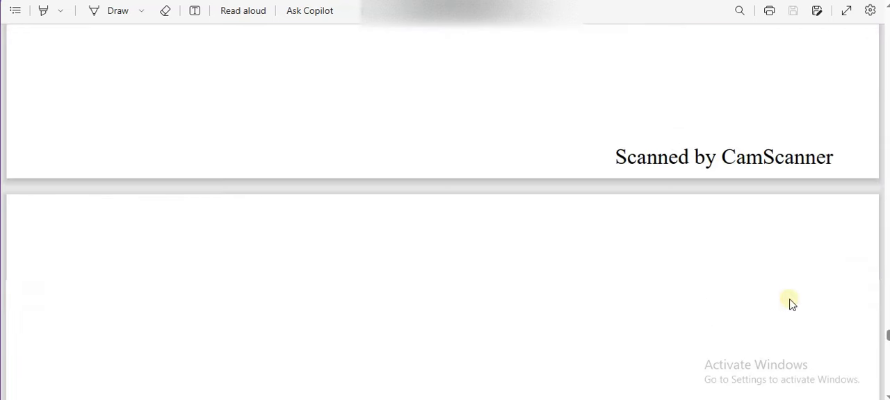
Examine the application preview's declarations and re-check confirmation, followed by the final submission dialog
scroll(789, 303, down, 6)
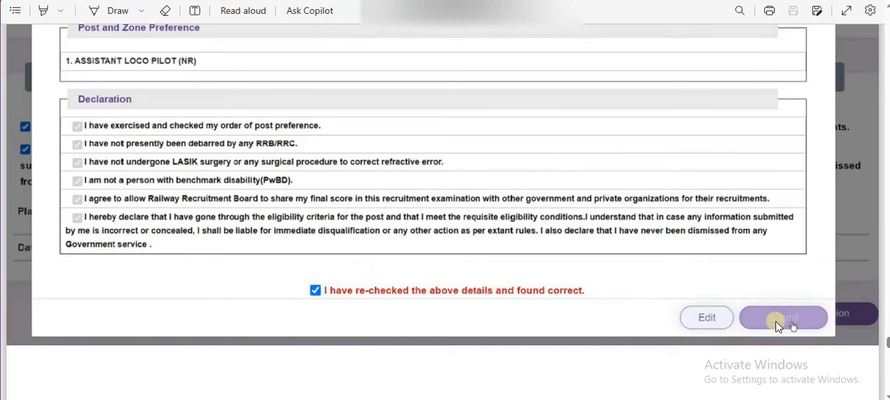
scroll(777, 322, down, 5)
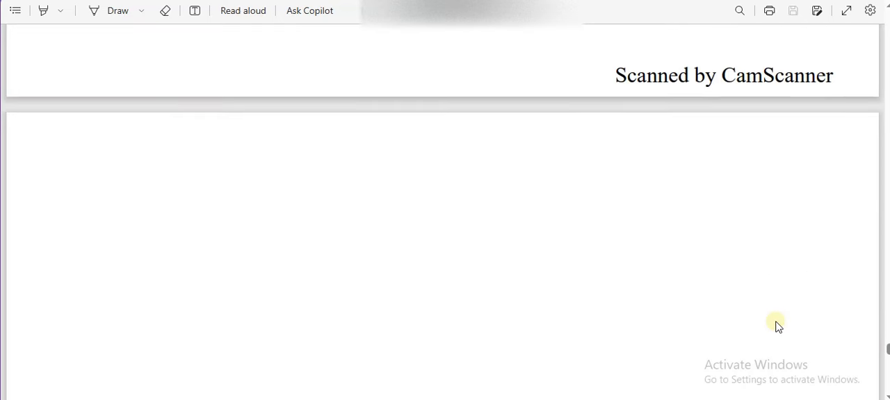
scroll(774, 321, down, 3)
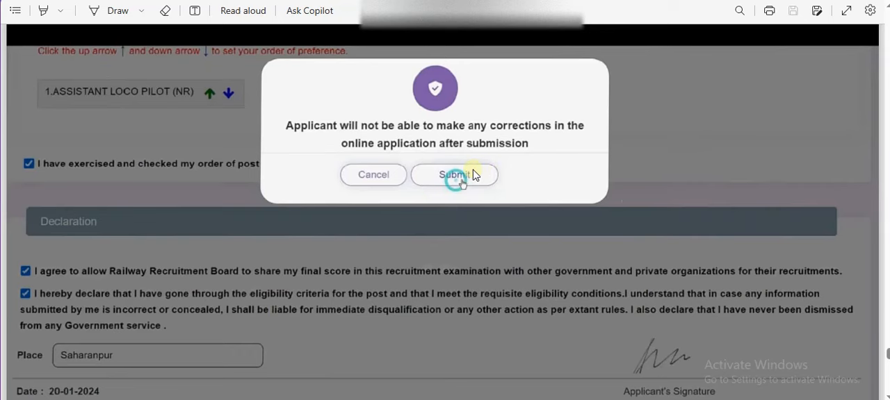
scroll(473, 174, down, 10)
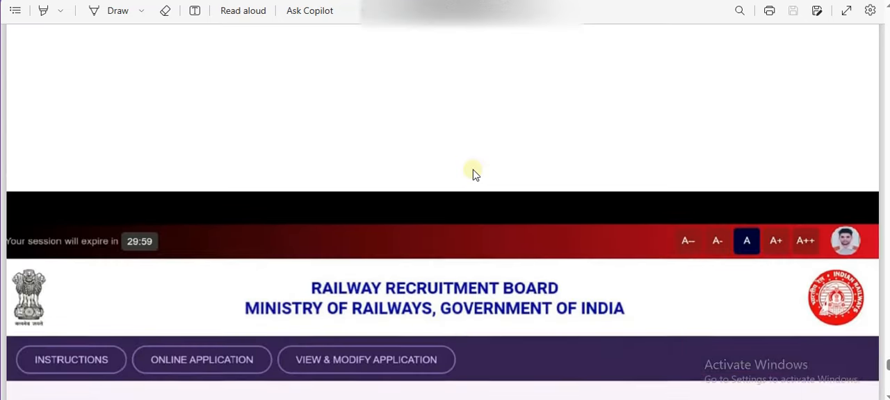
Examine the Fee Details page for CEN No.01/2024 and the payment options on the SBI ePay page
scroll(473, 174, down, 5)
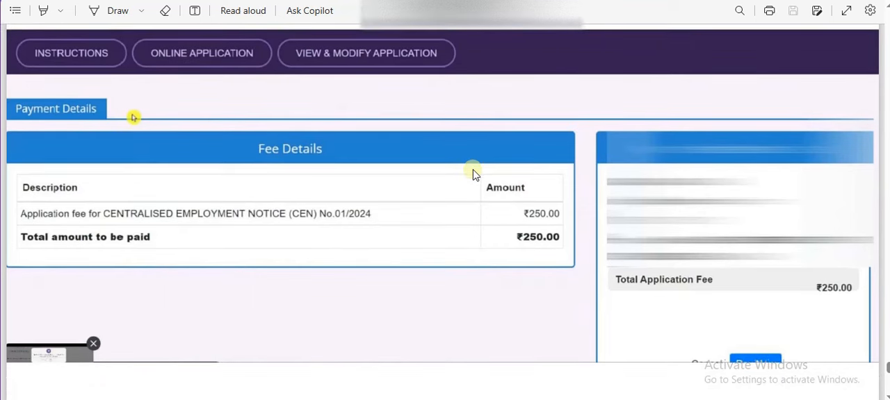
scroll(561, 184, down, 1)
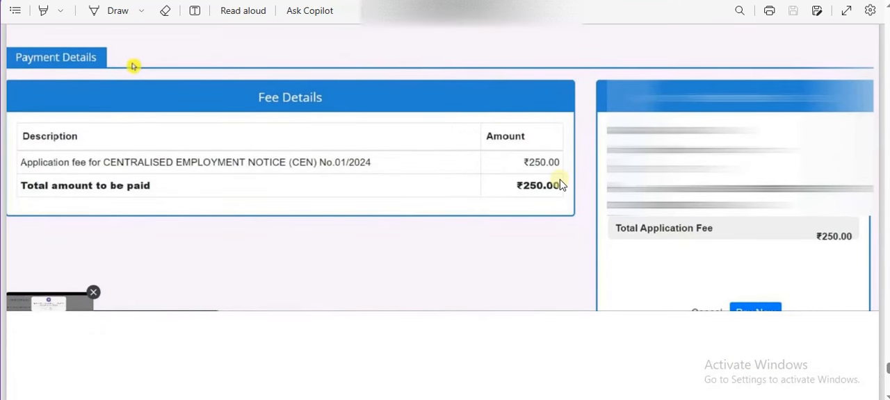
scroll(560, 184, down, 5)
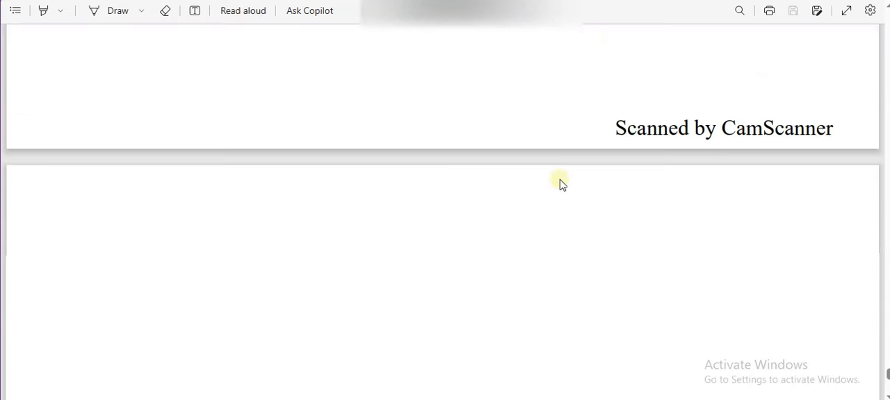
scroll(562, 182, down, 3)
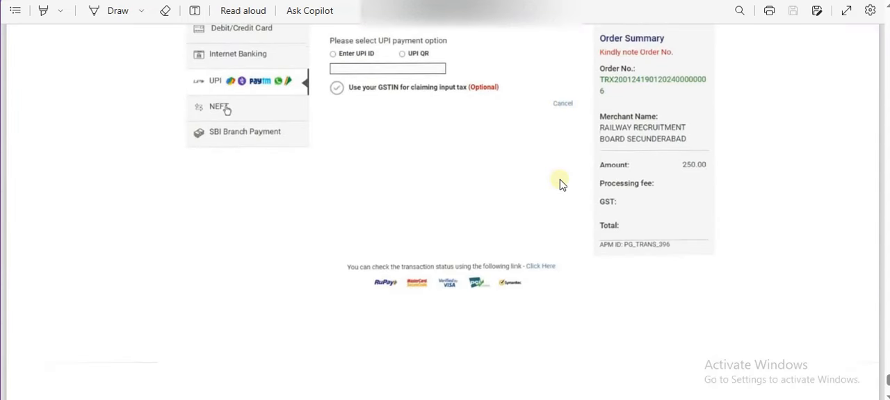
scroll(560, 182, up, 2)
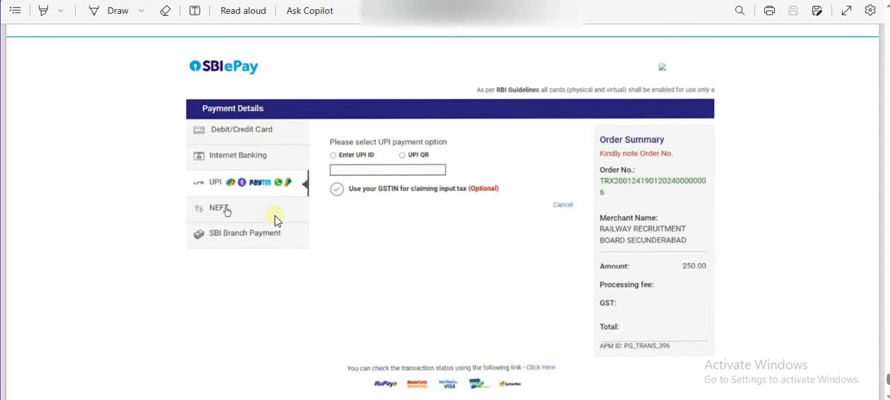
scroll(272, 216, down, 5)
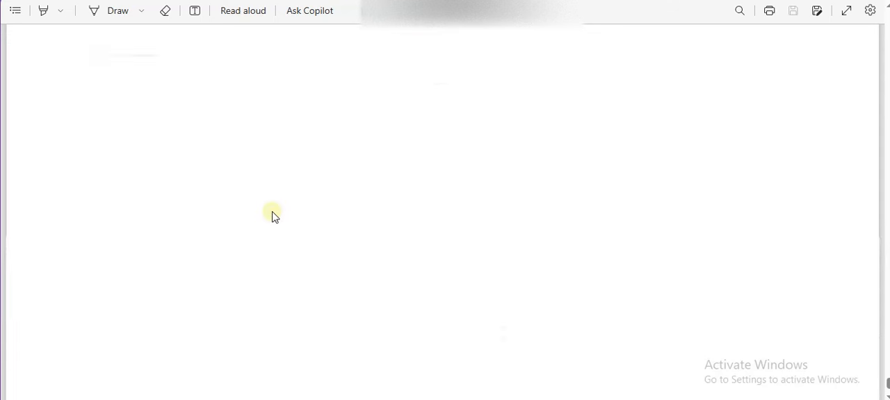
scroll(271, 217, up, 5)
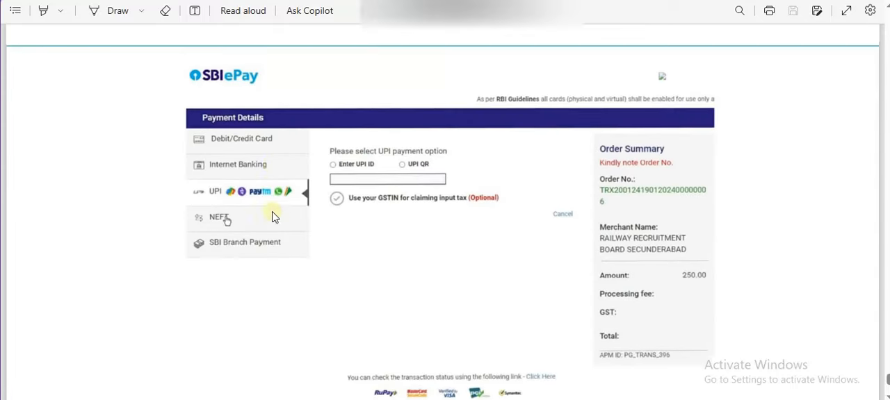
scroll(272, 216, down, 10)
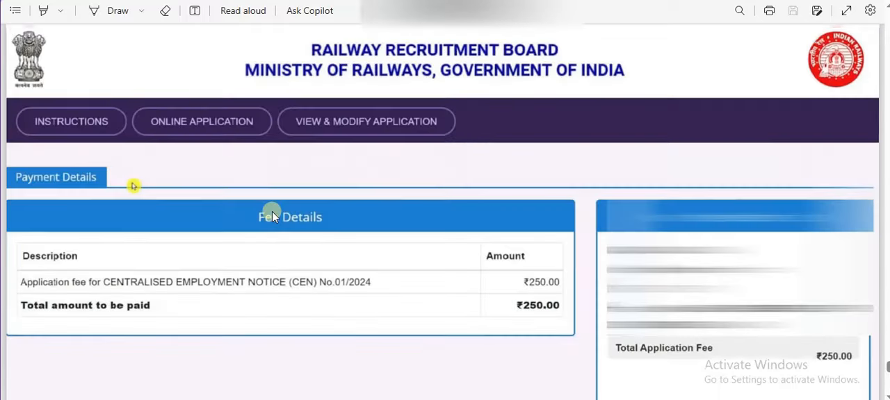
scroll(272, 213, up, 1)
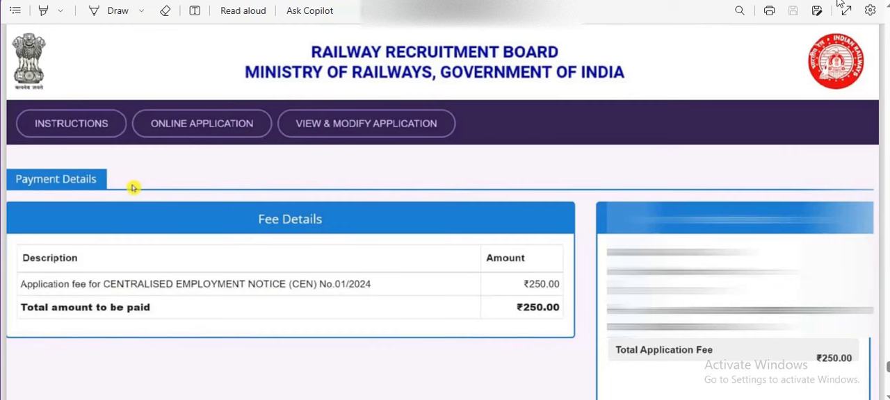
Loop View & Modify Application in pink, add handwritten notes beside and below it plus a check mark, and clear the annotations
click(852, 1)
mouse_move(468, 121)
mouse_down()
mouse_move(486, 104)
mouse_move(499, 113)
mouse_move(517, 102)
mouse_up()
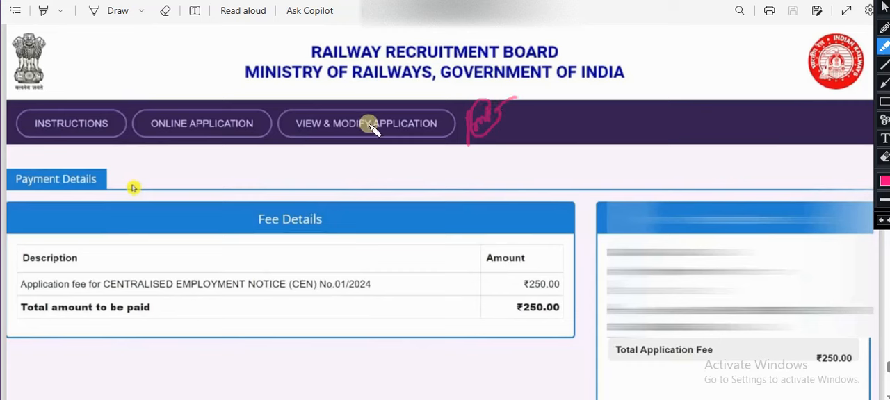
mouse_move(356, 137)
mouse_down()
mouse_move(387, 124)
mouse_move(341, 150)
mouse_move(353, 132)
mouse_up()
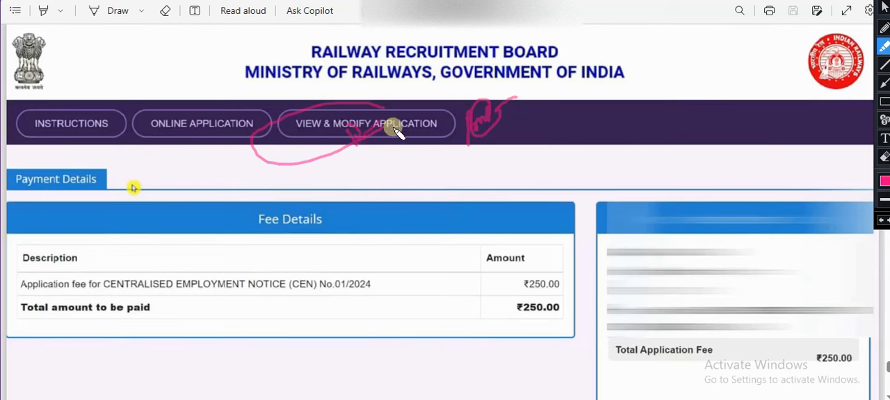
mouse_move(397, 132)
mouse_down()
mouse_move(396, 174)
mouse_move(382, 184)
mouse_move(399, 204)
mouse_move(382, 218)
mouse_move(419, 219)
mouse_move(486, 181)
mouse_move(480, 171)
mouse_move(525, 215)
mouse_move(432, 209)
mouse_move(515, 177)
mouse_up()
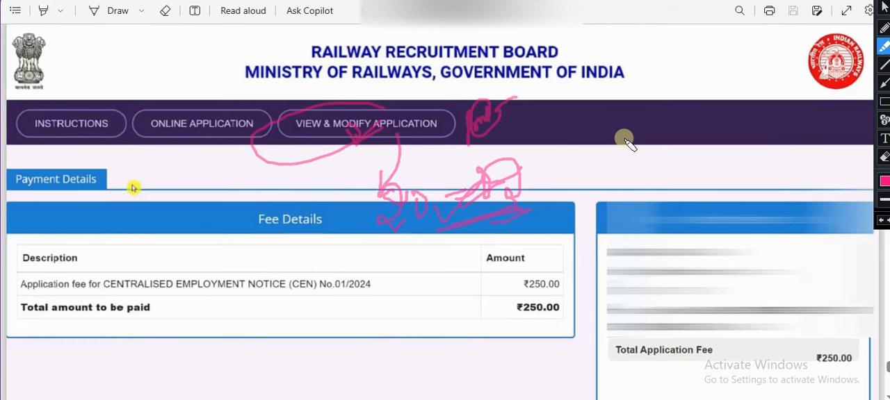
drag(363, 142, 300, 186)
drag(354, 138, 372, 150)
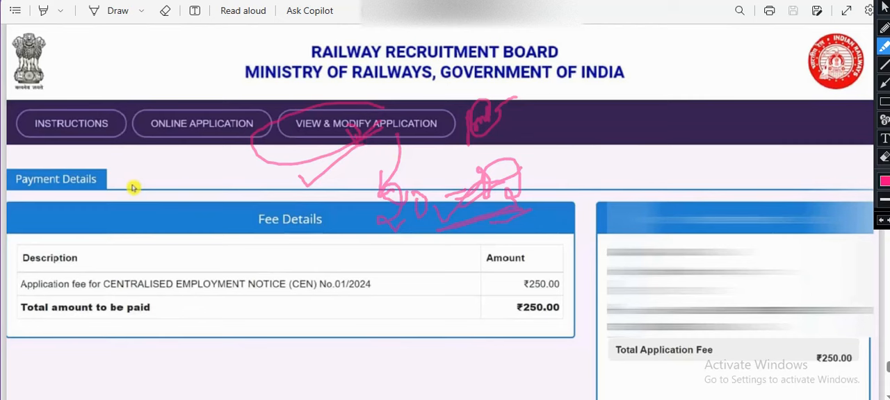
click(884, 8)
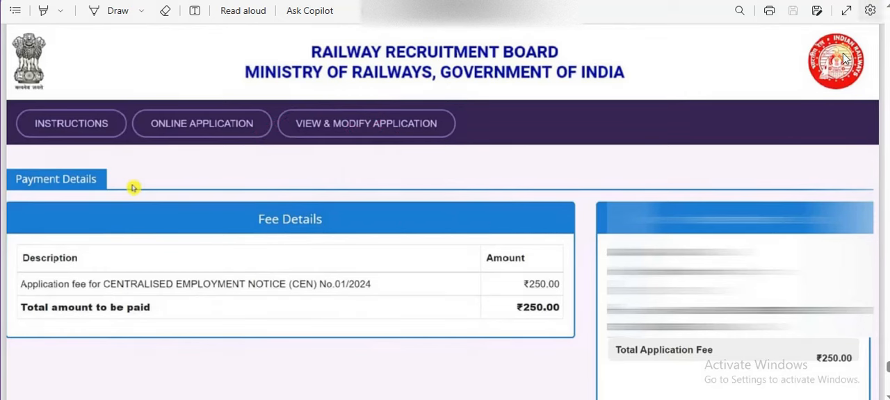